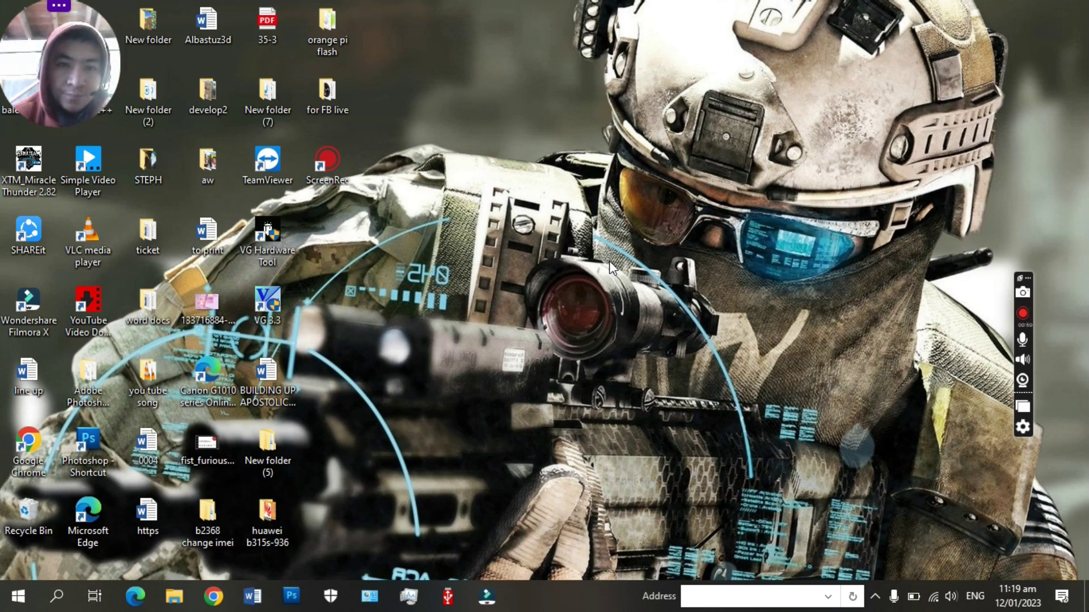
# Inspect the balenaEtcher installer and the pisofi image files in the desktop's orange pi flash folder, and close the folder.
pyautogui.doubleClick(338, 29)
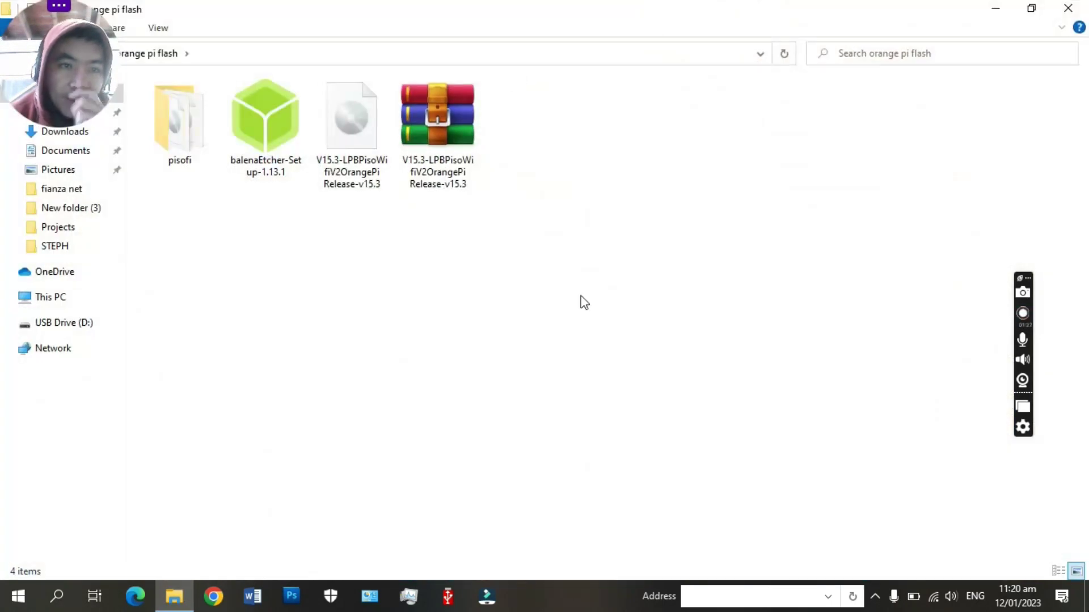
pyautogui.click(259, 144)
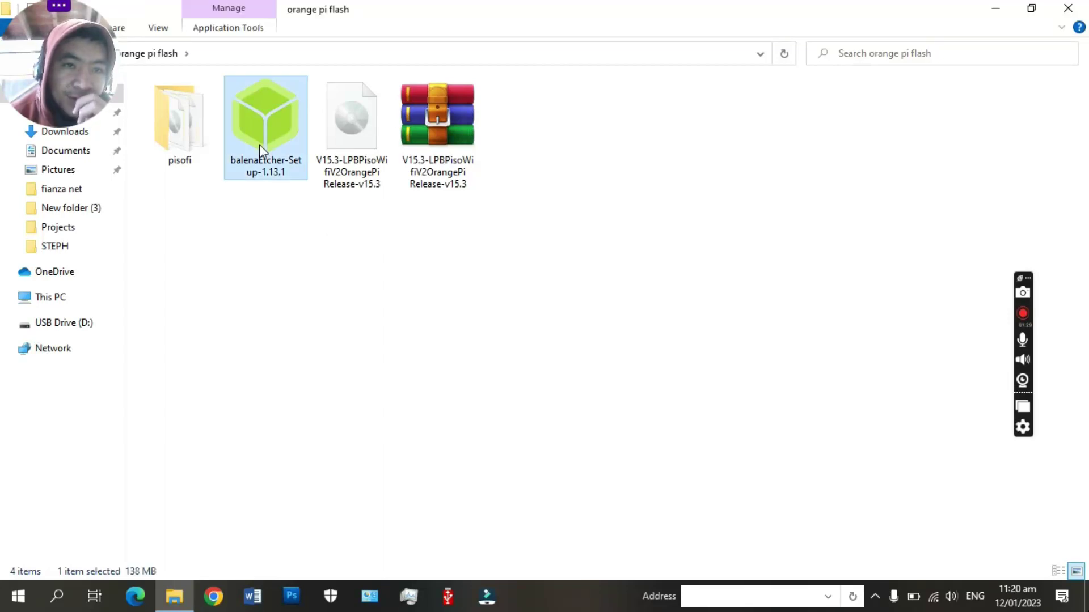
pyautogui.doubleClick(191, 142)
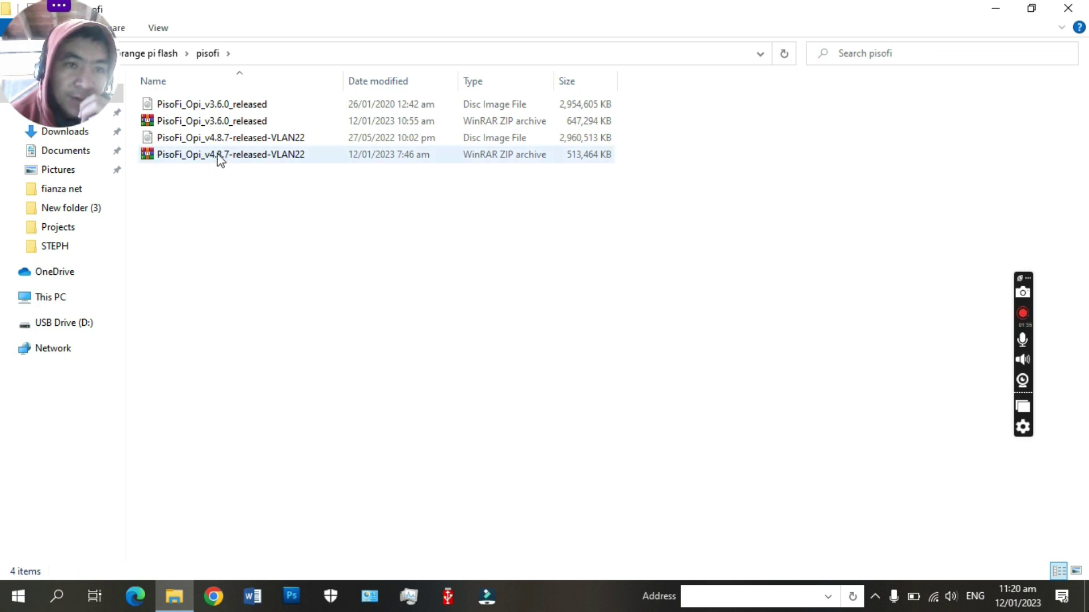
pyautogui.click(223, 123)
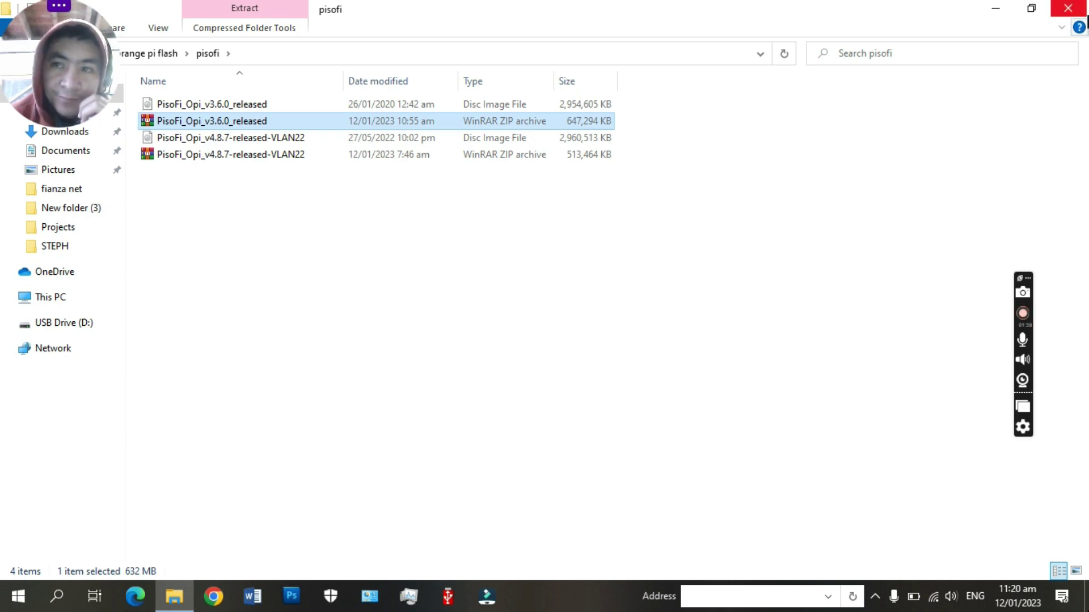
pyautogui.click(1068, 8)
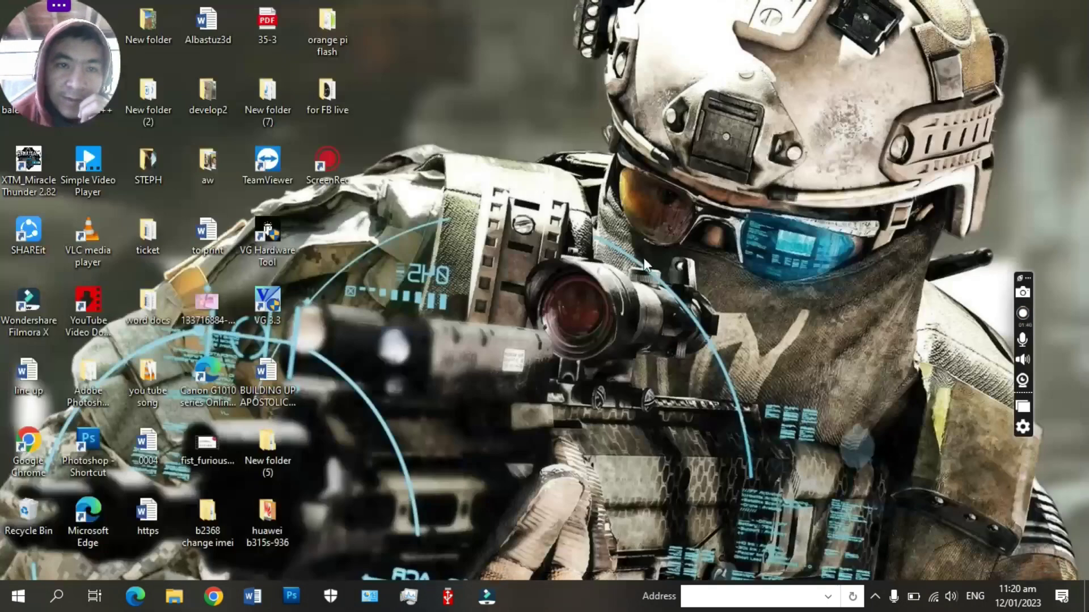
# Search Google in a maximized Chrome window for "balena etcher" and open the official balenaEtcher page.
pyautogui.click(214, 596)
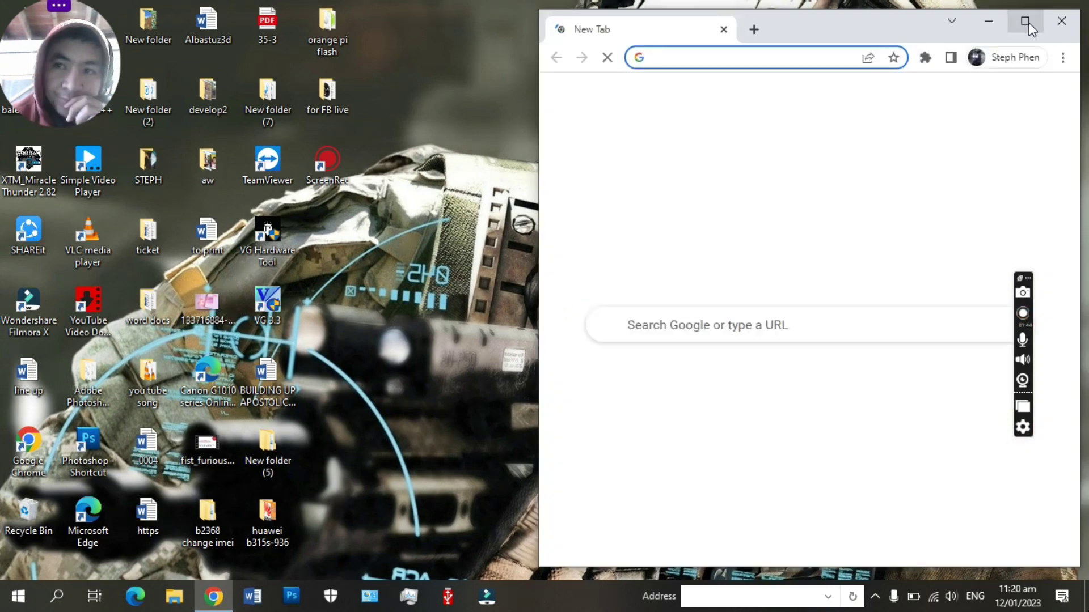
pyautogui.click(1025, 21)
pyautogui.click(540, 414)
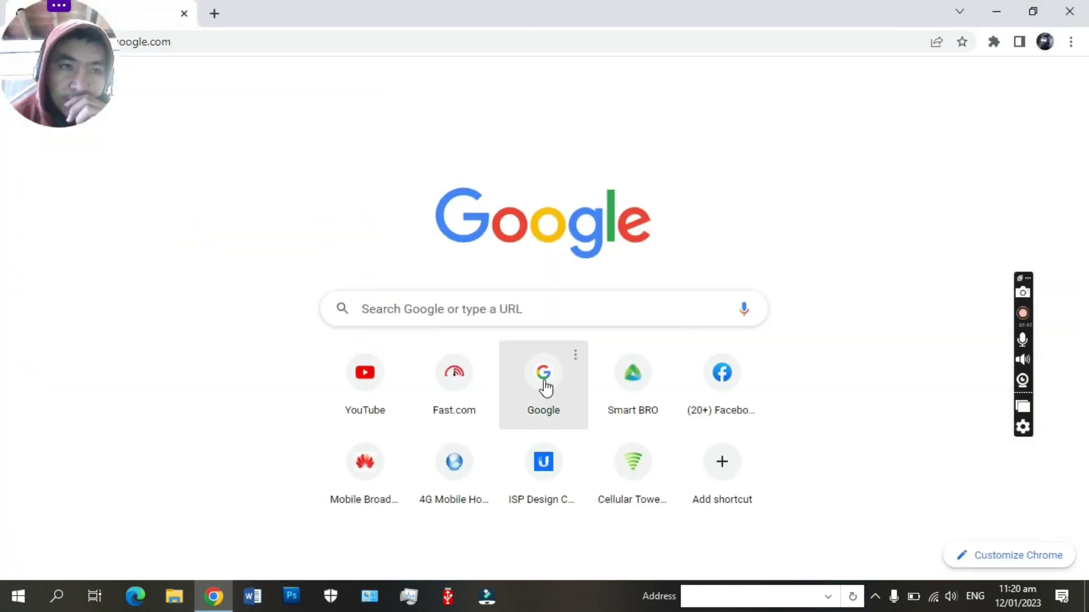
pyautogui.click(403, 217)
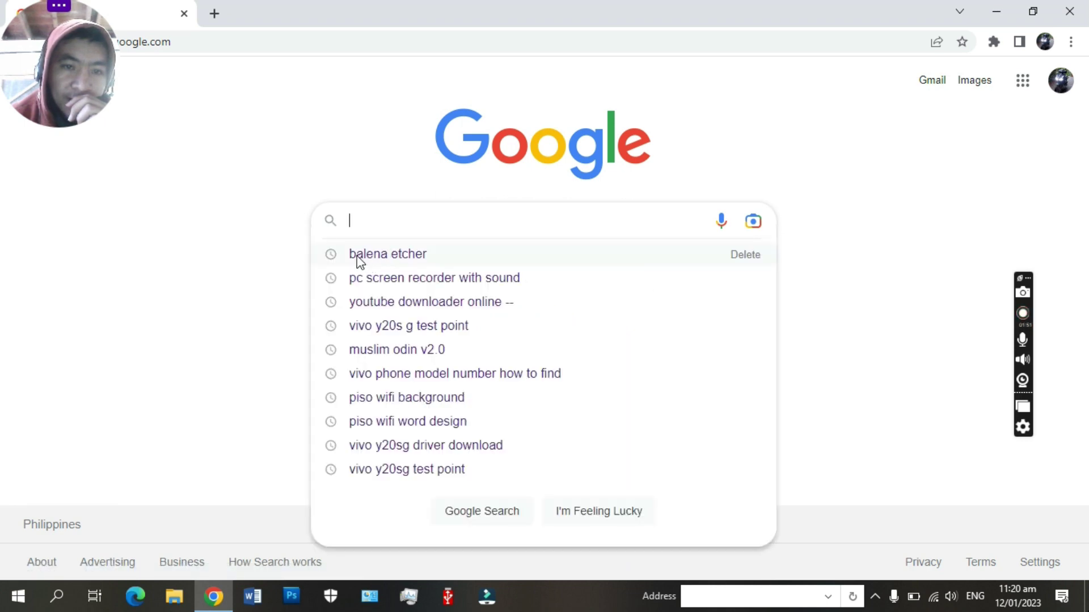
pyautogui.click(397, 261)
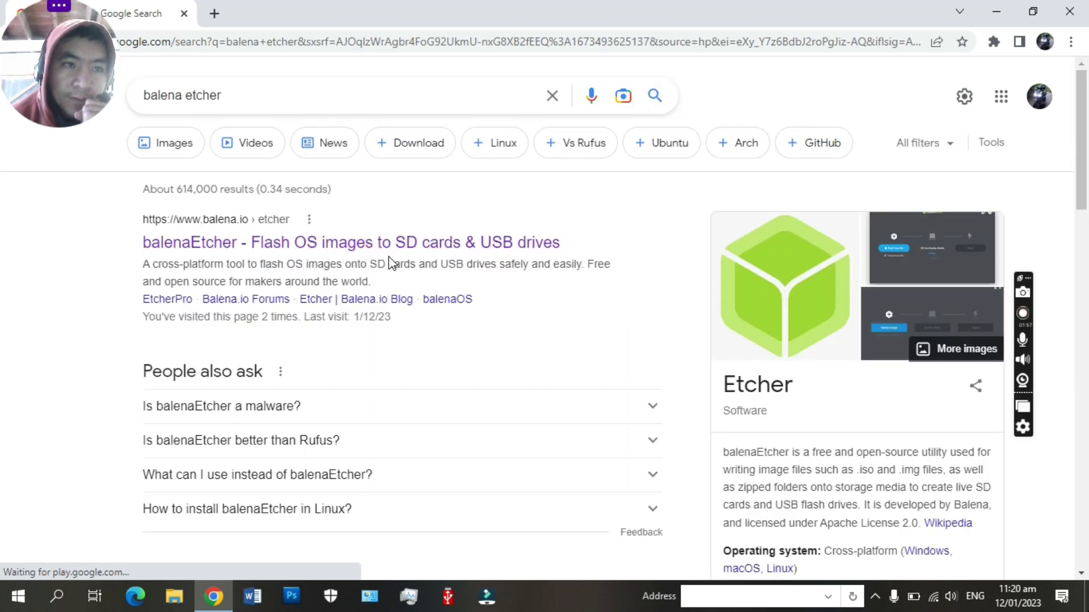
pyautogui.click(325, 245)
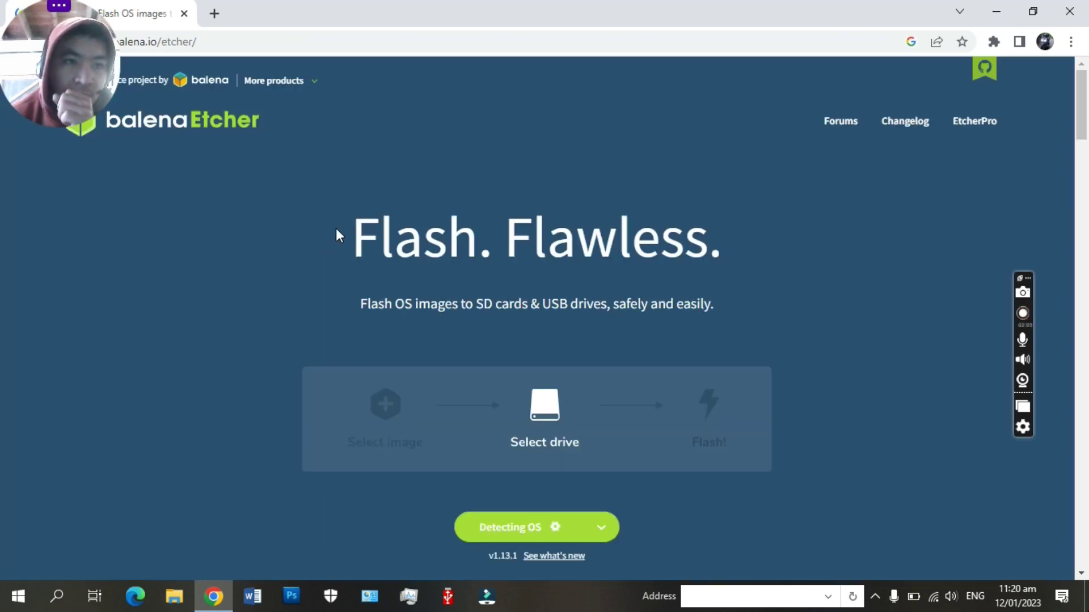
# Start the balenaEtcher download for Windows (x64), then cancel it and dismiss the download notice.
pyautogui.scroll(-4, 267, 351)
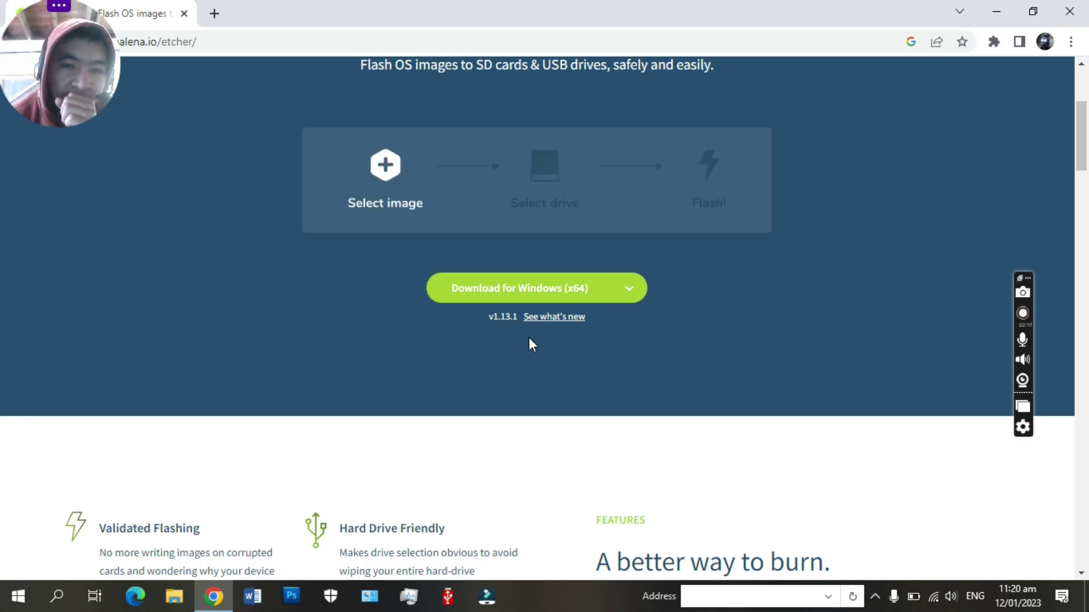
pyautogui.click(497, 292)
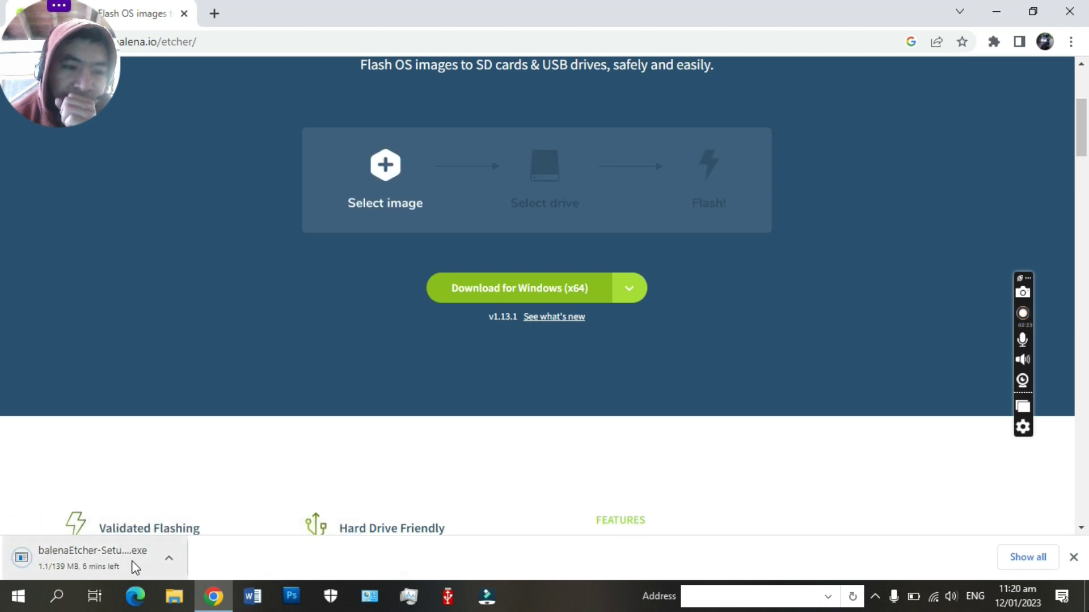
pyautogui.click(169, 560)
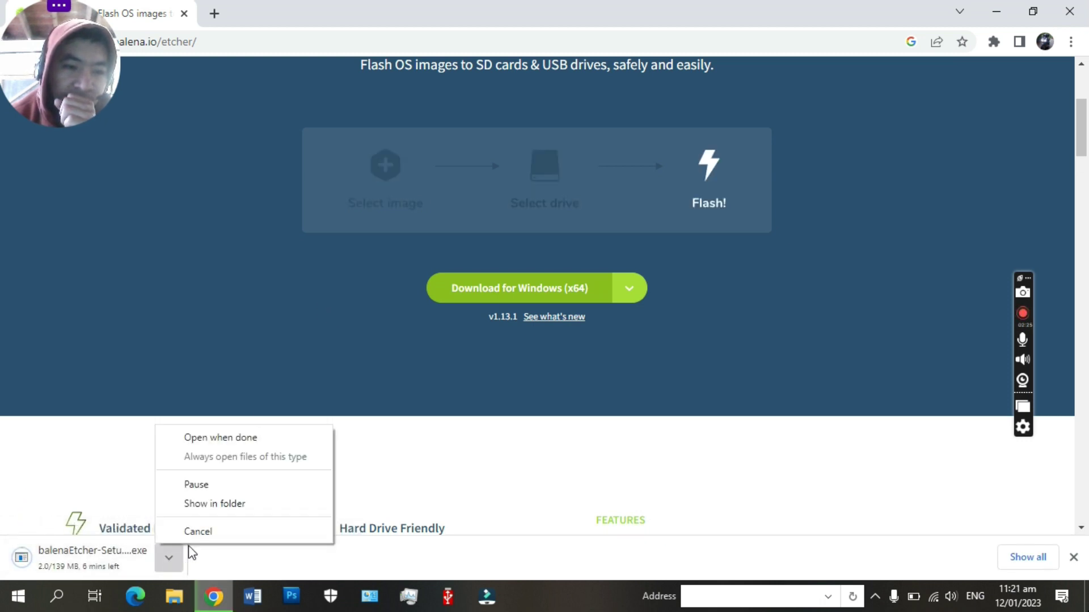
pyautogui.click(196, 530)
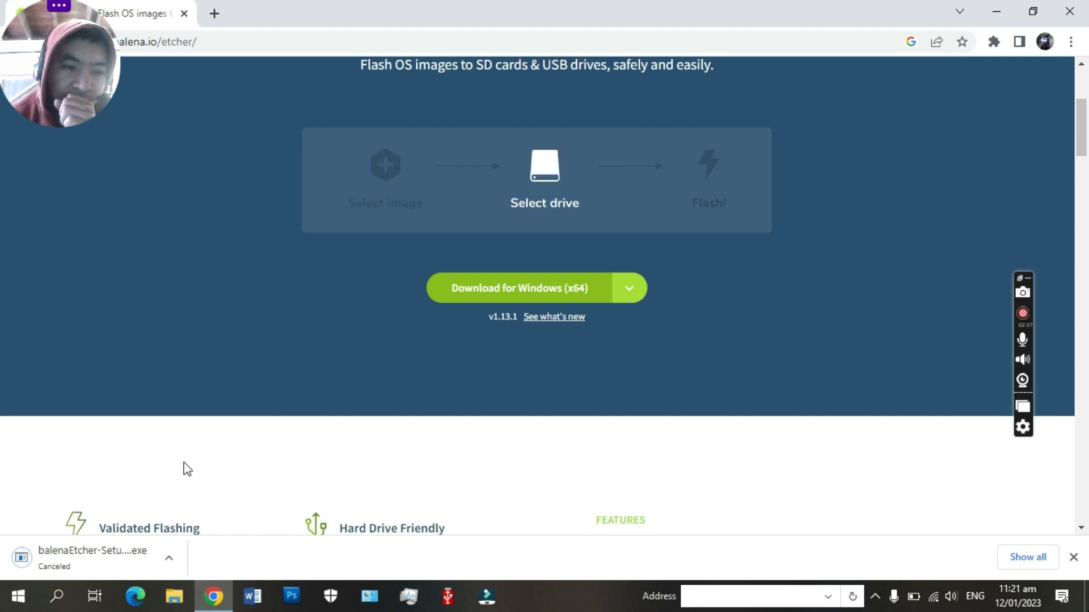
pyautogui.click(1073, 558)
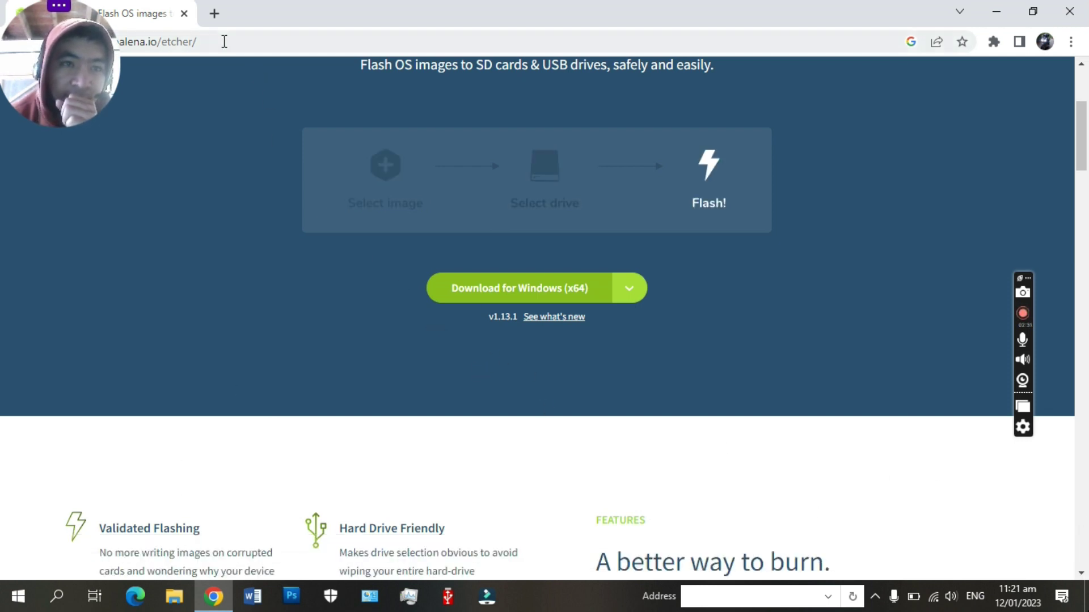
# Reopen the pisofi folder inside the desktop's orange pi flash folder and select the PisoFi_Opi_v3.6.0_released ZIP archive.
pyautogui.click(175, 596)
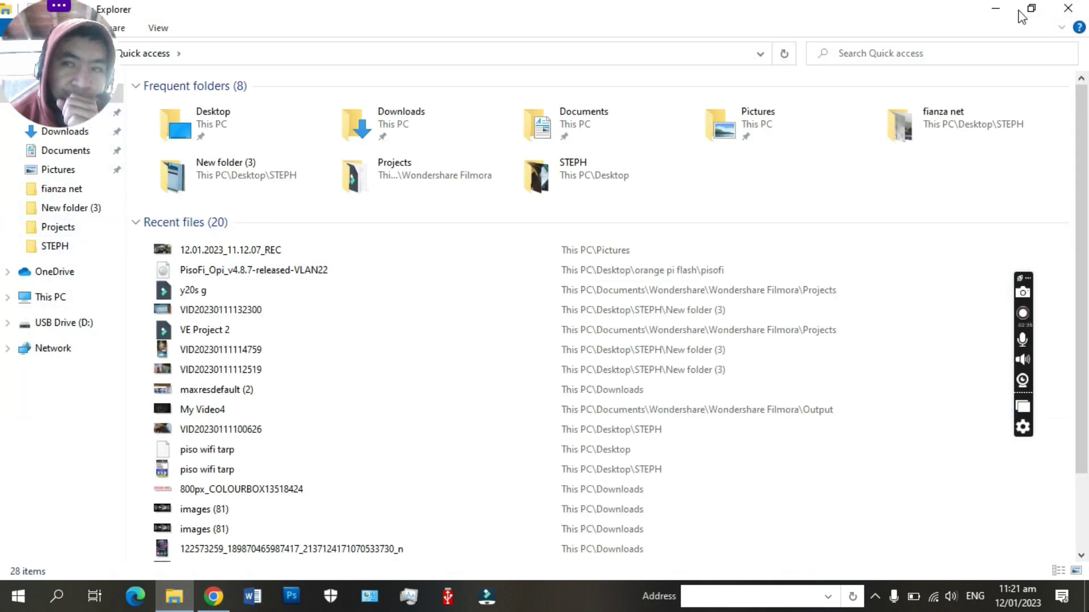
pyautogui.click(1021, 9)
pyautogui.click(990, 12)
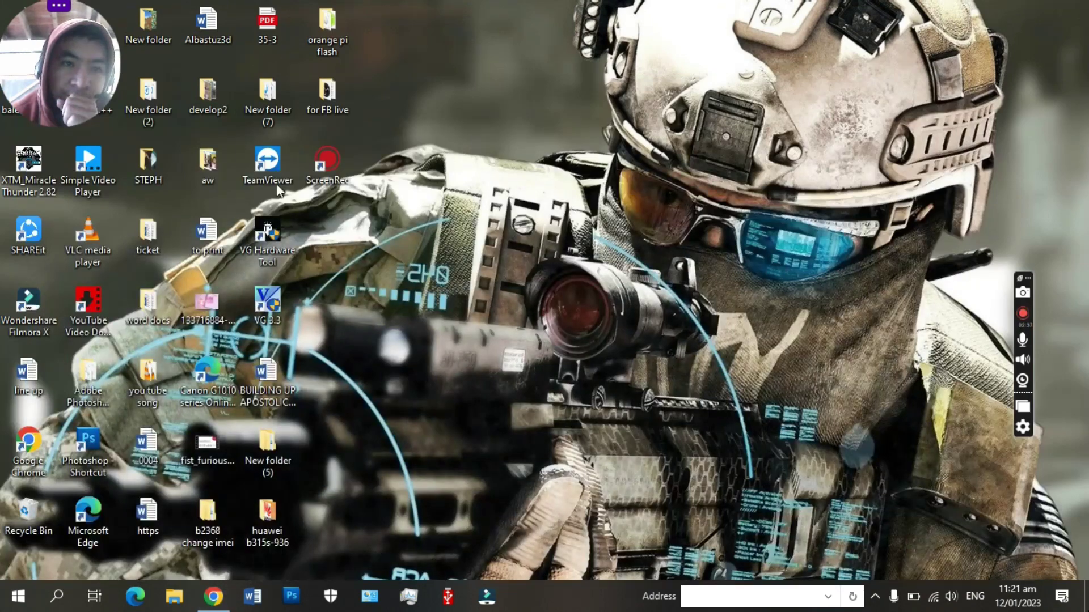
pyautogui.doubleClick(327, 49)
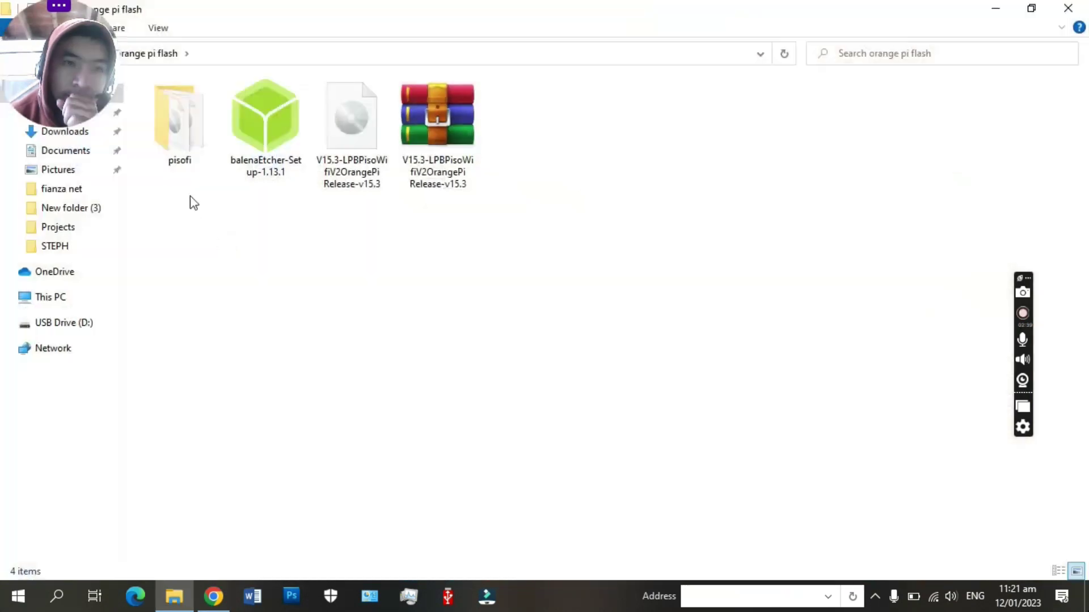
pyautogui.click(194, 128)
pyautogui.doubleClick(194, 128)
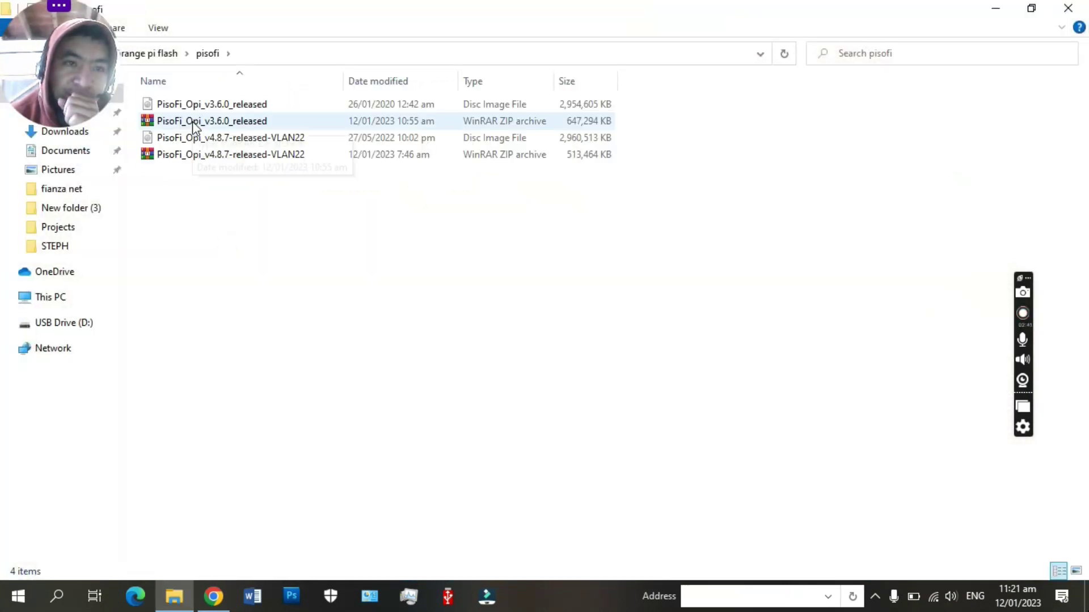
pyautogui.click(219, 121)
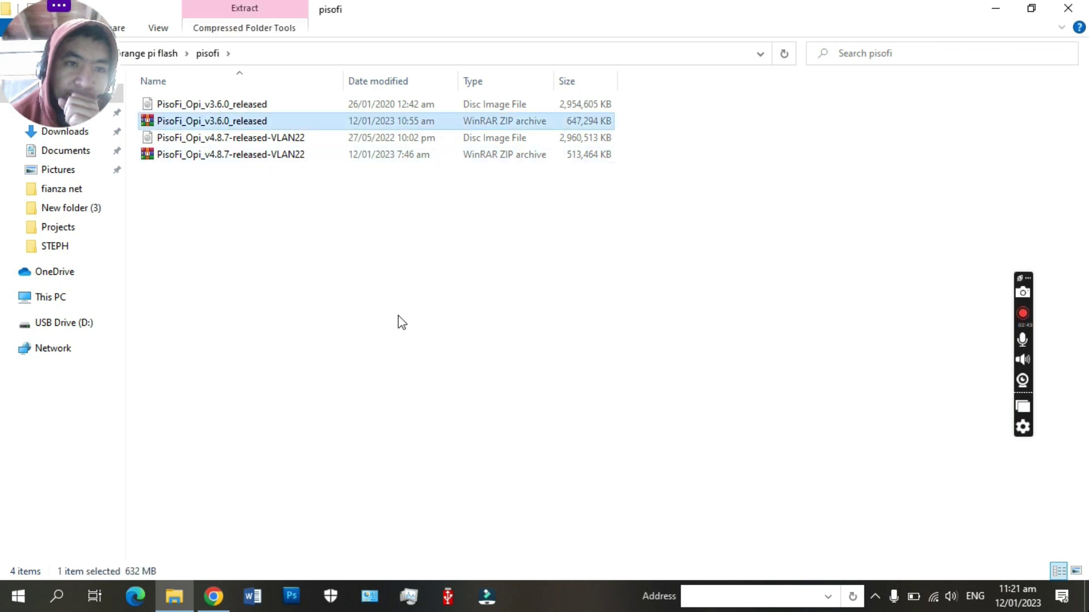
# Switch back to Chrome and go to pisofiph.com.
pyautogui.click(213, 595)
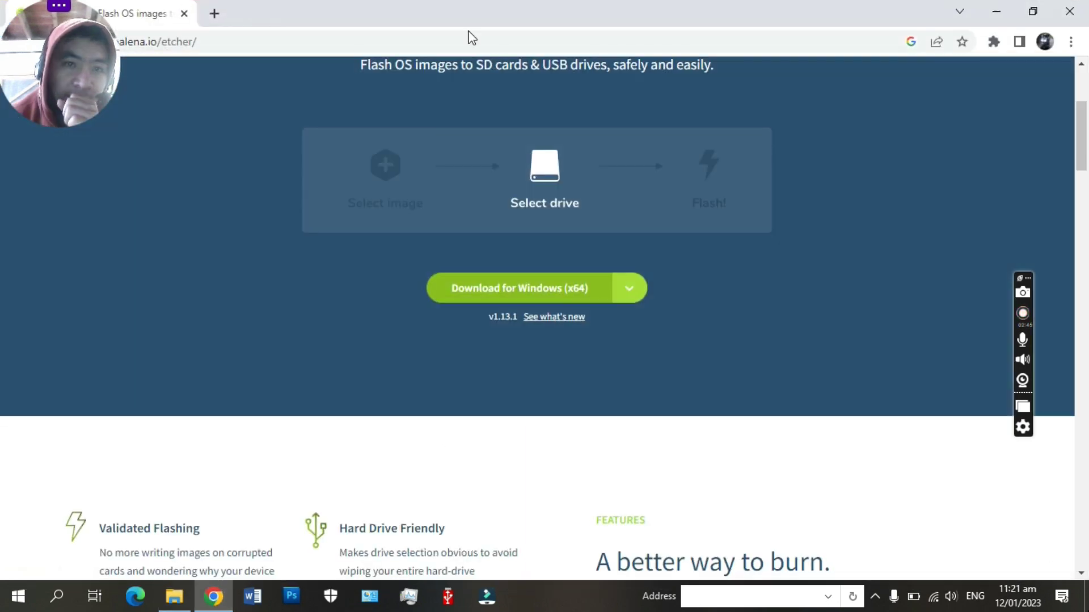
pyautogui.click(343, 43)
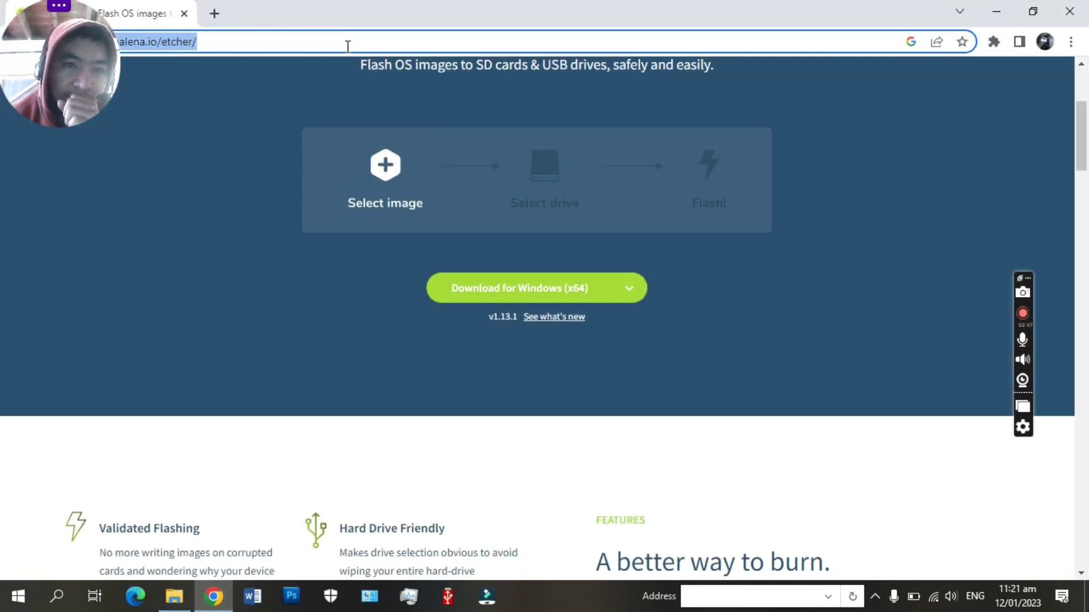
pyautogui.write('piso')
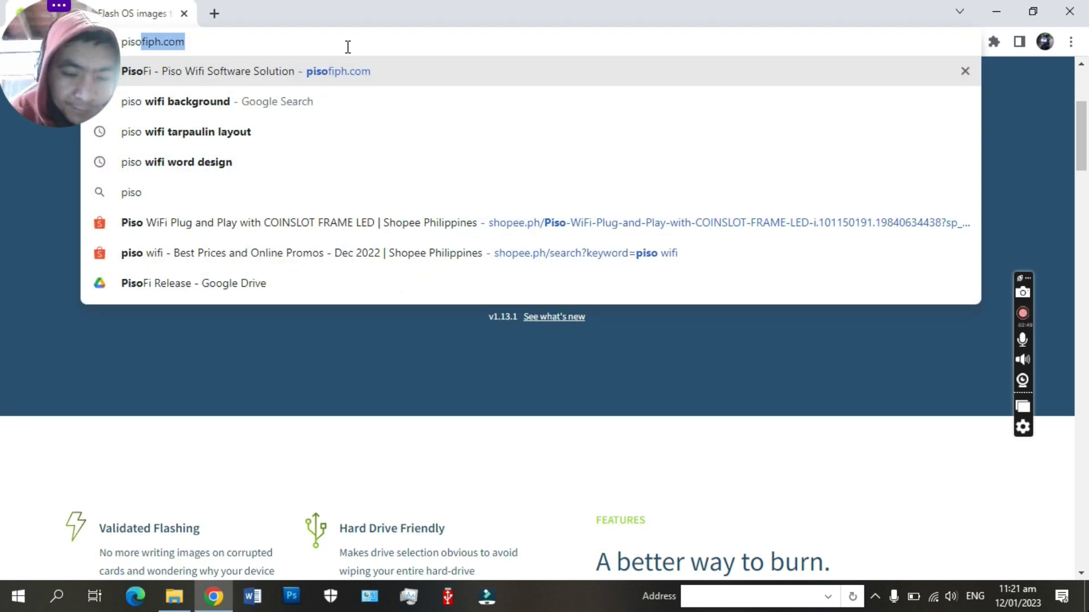
pyautogui.write('fiph.com')
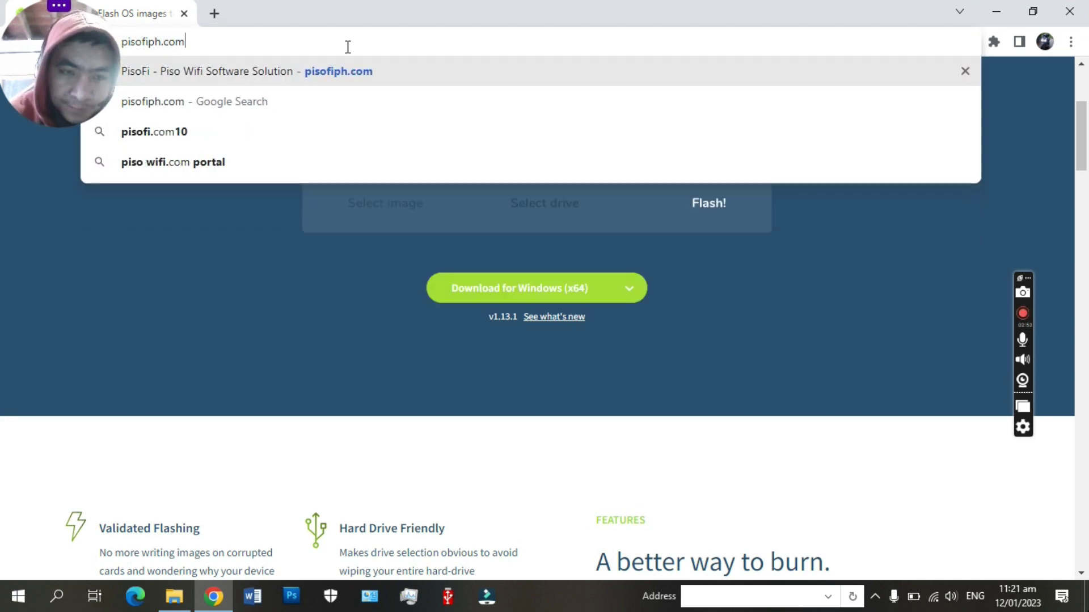
pyautogui.press('Return')
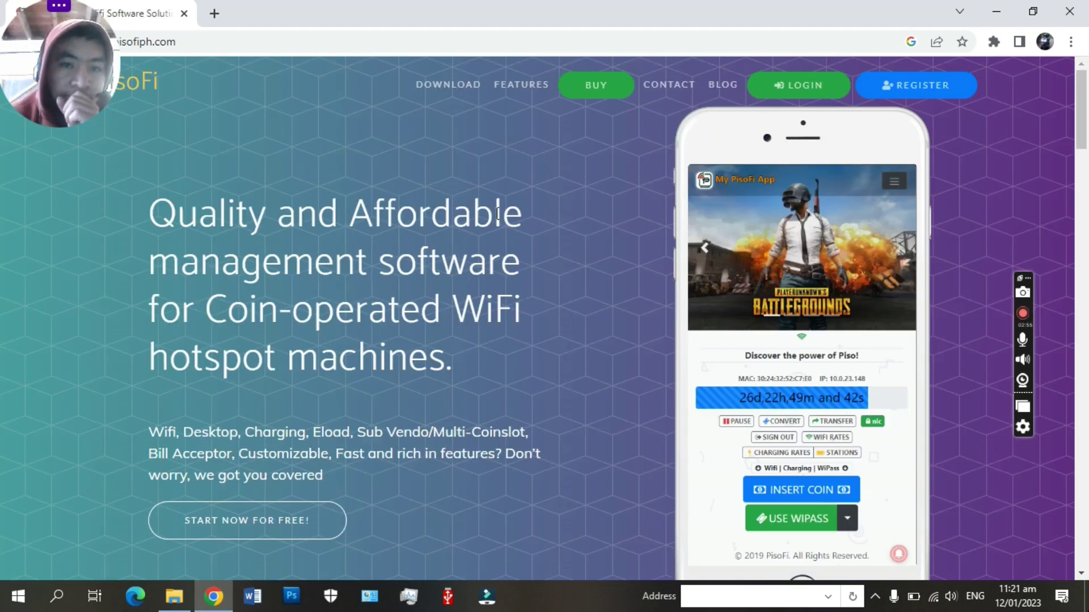
# Open the Raspbian image download link on the PisoFi site to reach its shared Google Drive folder.
pyautogui.scroll(-4, 497, 214)
pyautogui.scroll(-8, 502, 221)
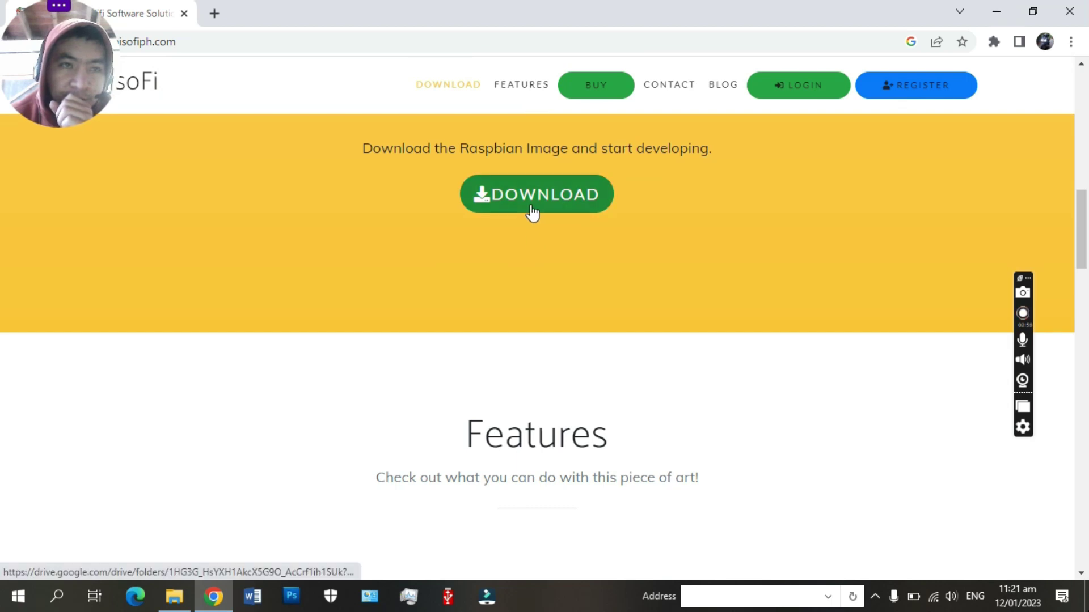
pyautogui.scroll(2, 535, 244)
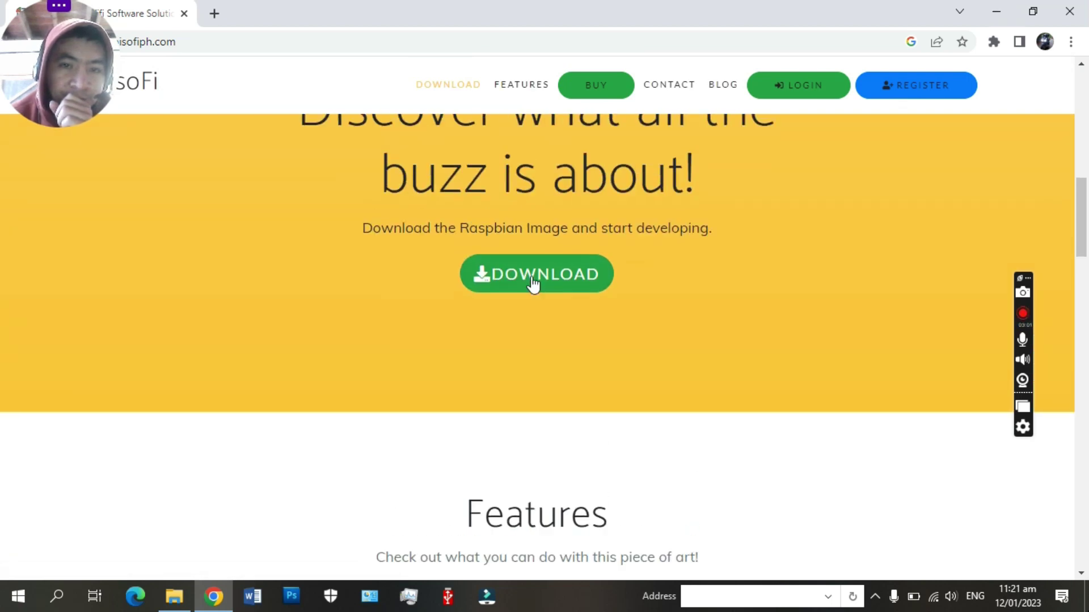
pyautogui.click(533, 276)
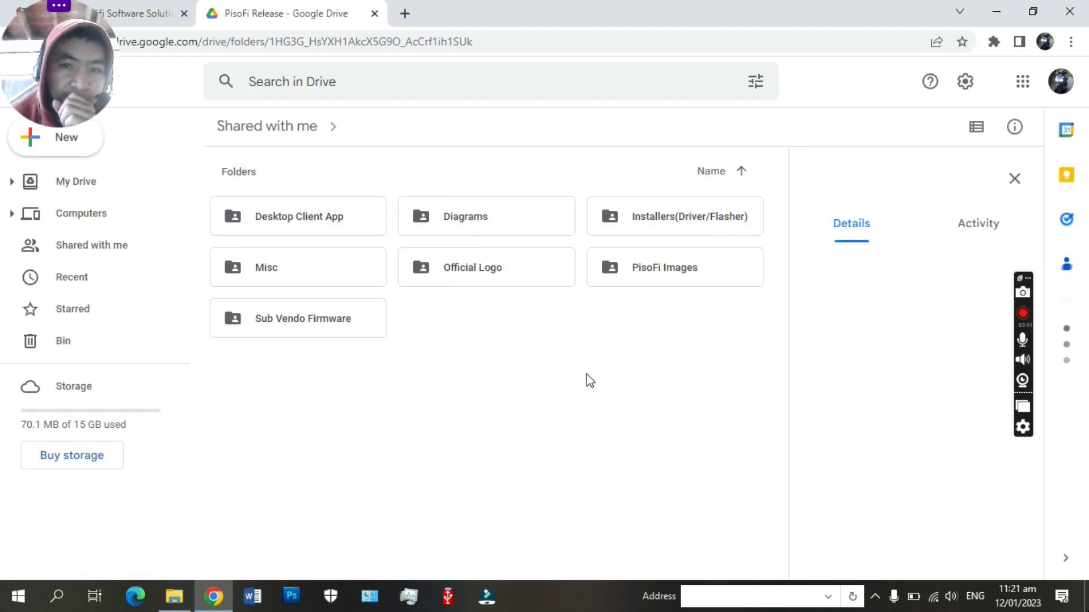
# Go to the 4.8.7-Standard Version folder under PisoFi Images, Latest Versions.
pyautogui.click(678, 271)
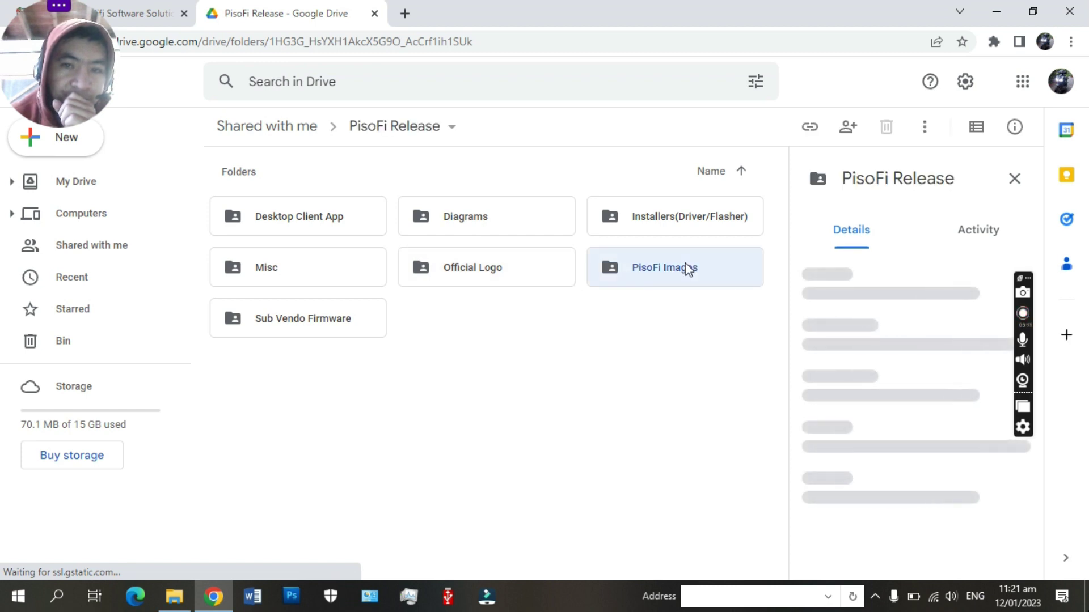
pyautogui.doubleClick(678, 271)
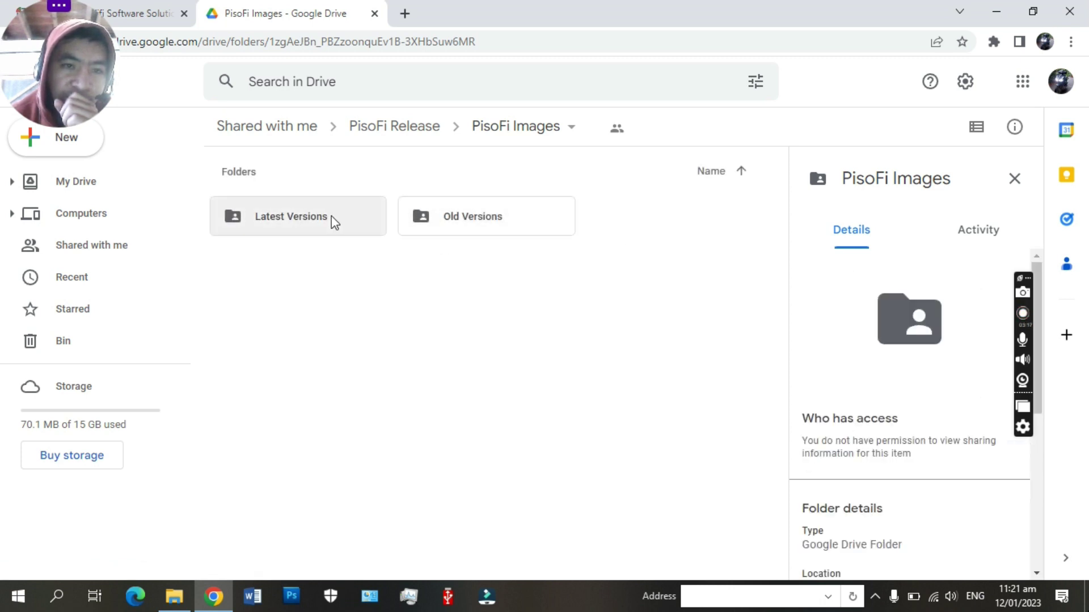
pyautogui.doubleClick(291, 221)
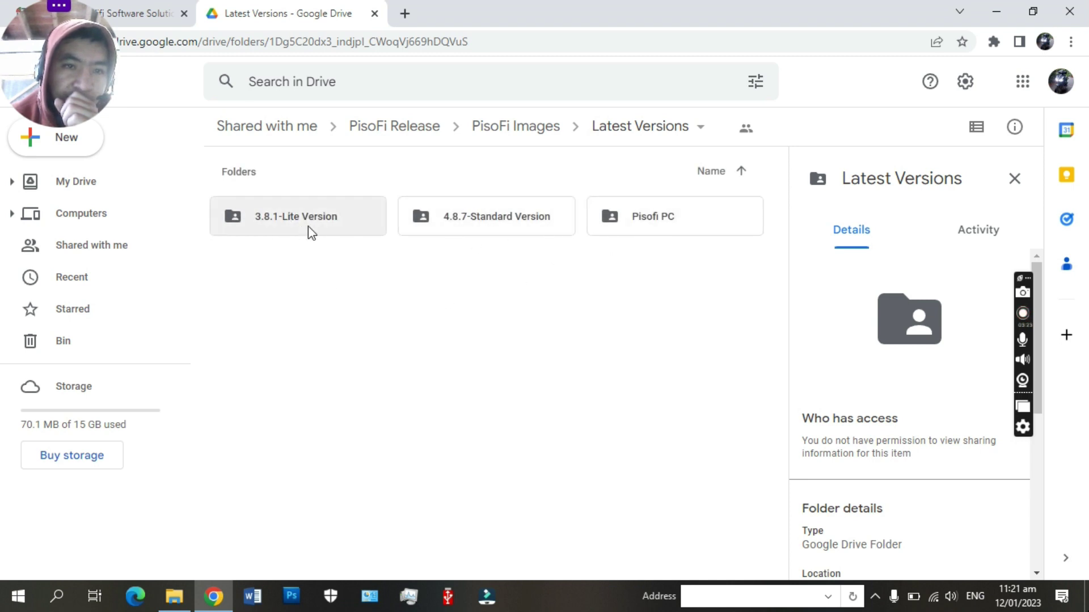
pyautogui.click(495, 228)
pyautogui.doubleClick(495, 228)
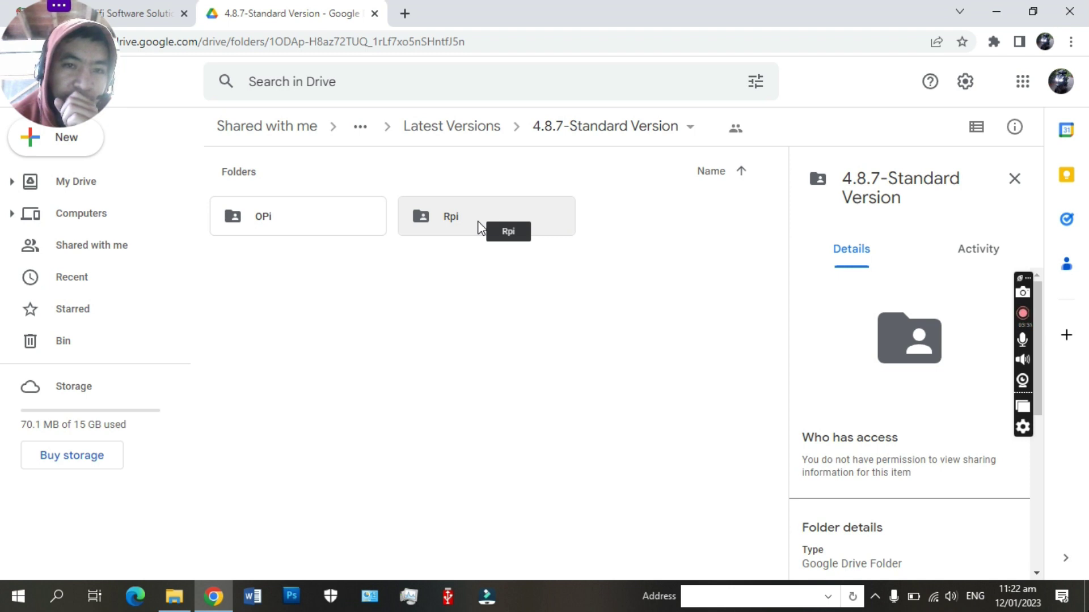
# Check the files in the Rpi folder, return to 4.8.7-Standard Version and open the OPi folder.
pyautogui.doubleClick(474, 222)
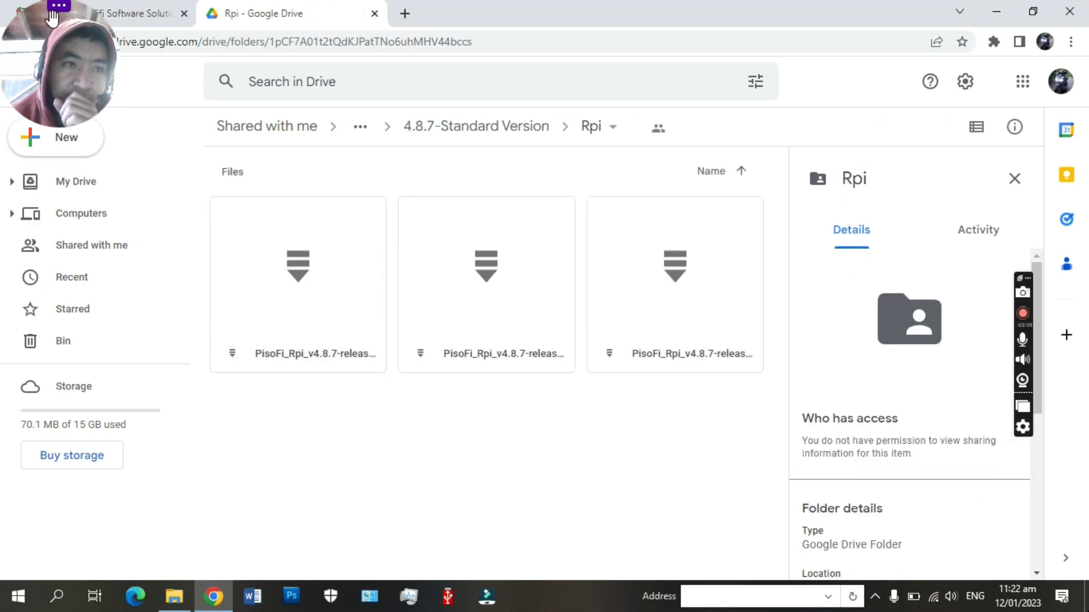
pyautogui.click(17, 42)
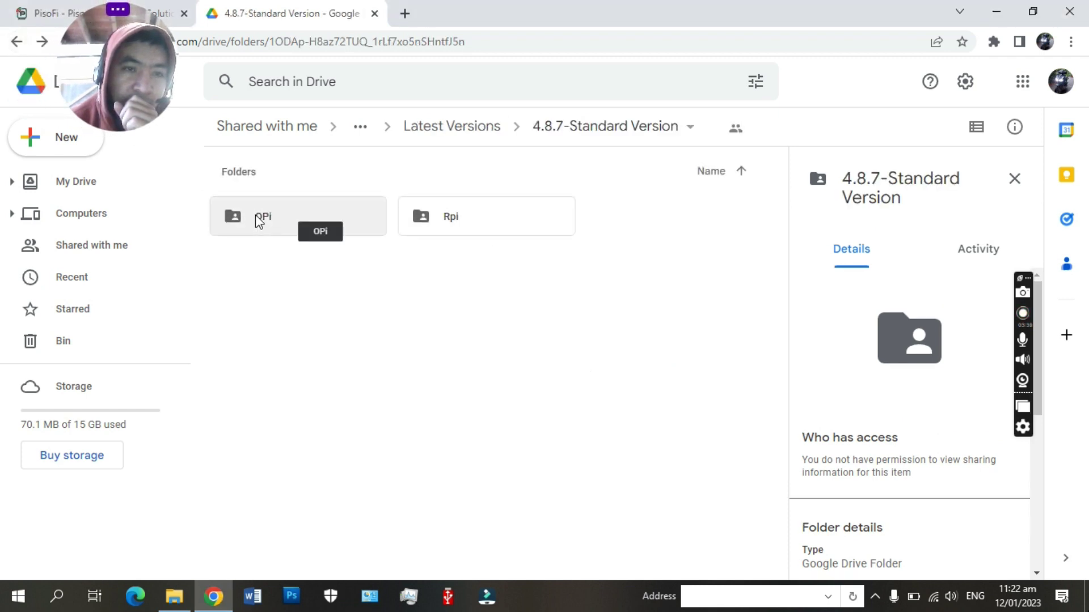
pyautogui.doubleClick(255, 228)
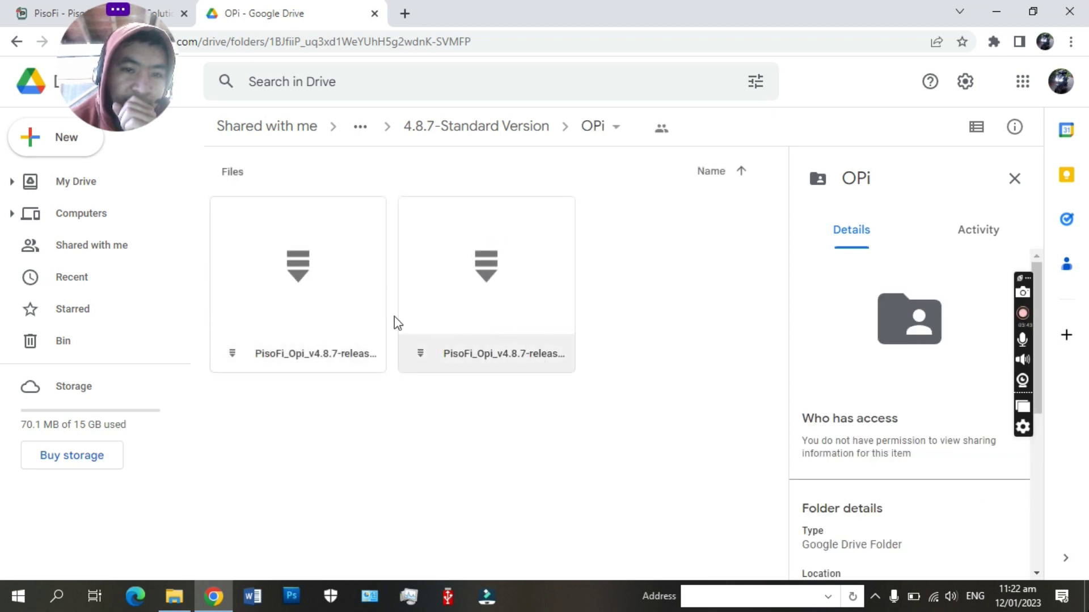
# Go back up to the PisoFi Images folder and open the 3.6.0 folder under Old Versions.
pyautogui.click(16, 42)
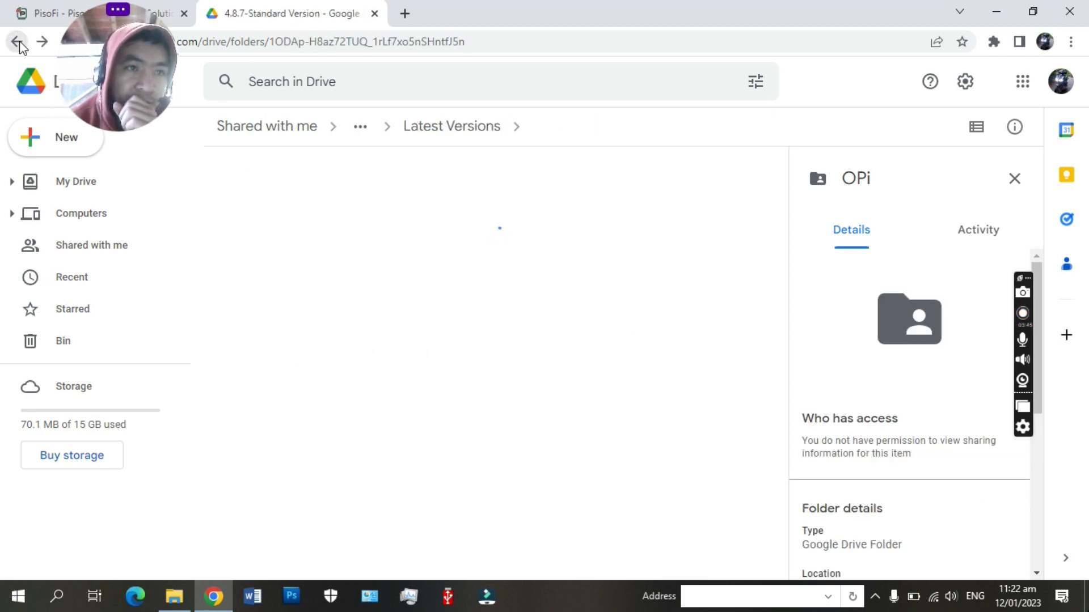
pyautogui.click(17, 43)
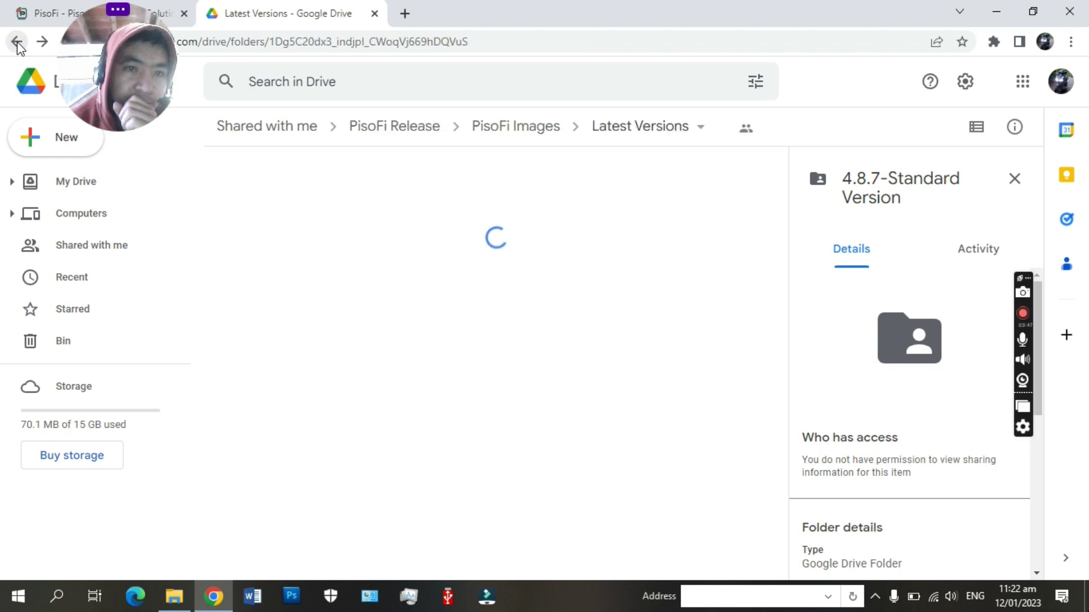
pyautogui.click(16, 43)
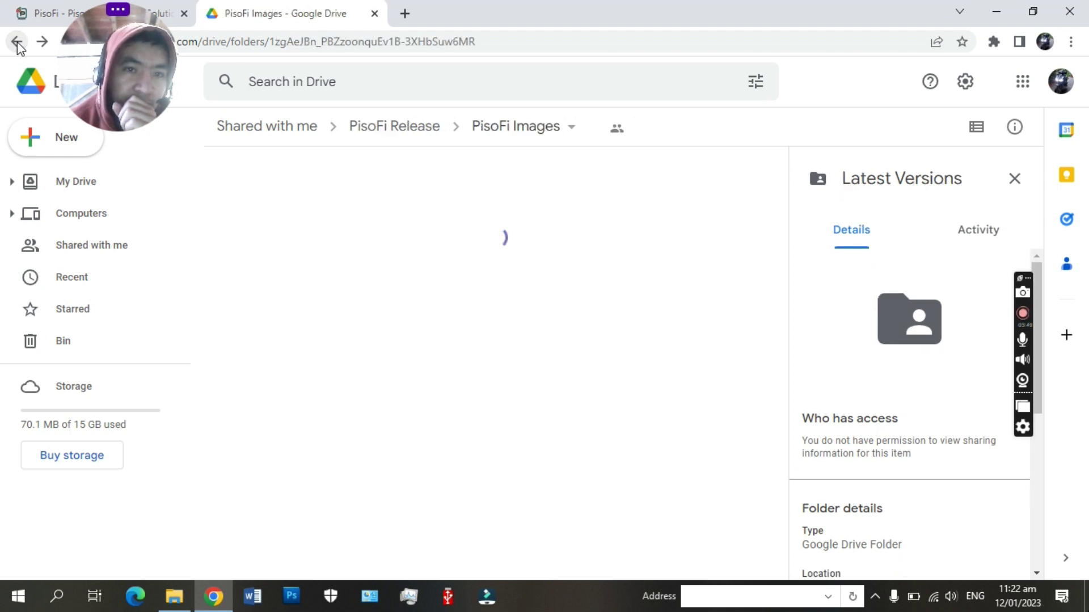
pyautogui.doubleClick(490, 217)
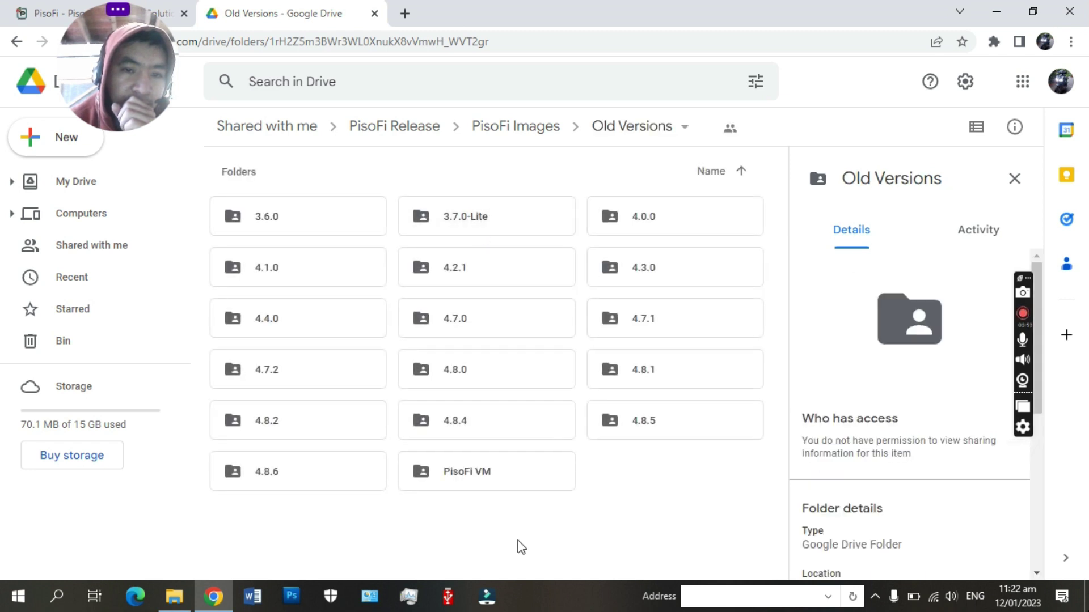
pyautogui.click(265, 218)
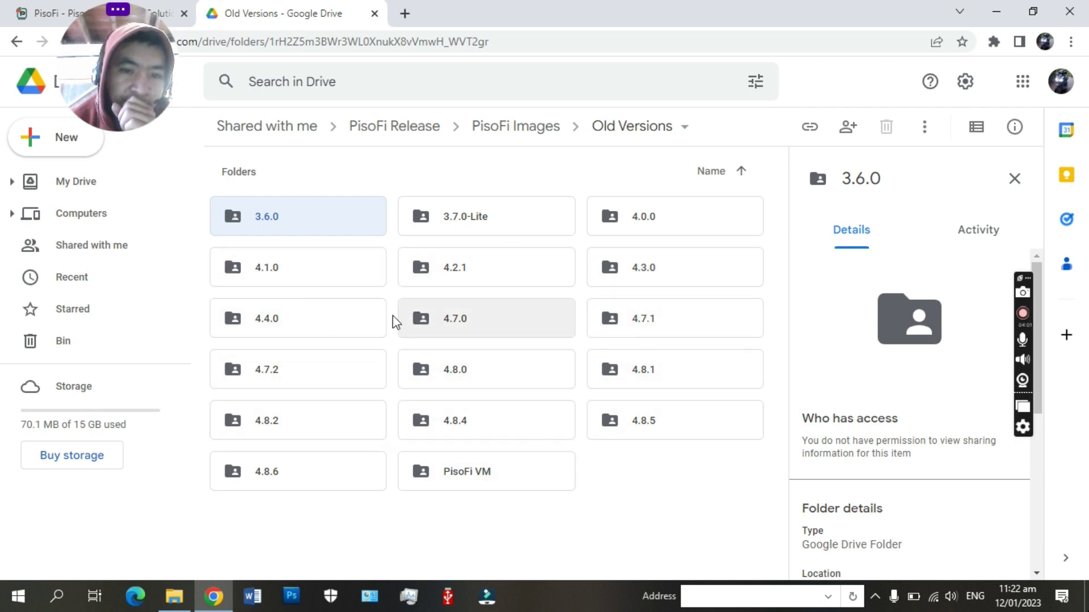
pyautogui.doubleClick(289, 221)
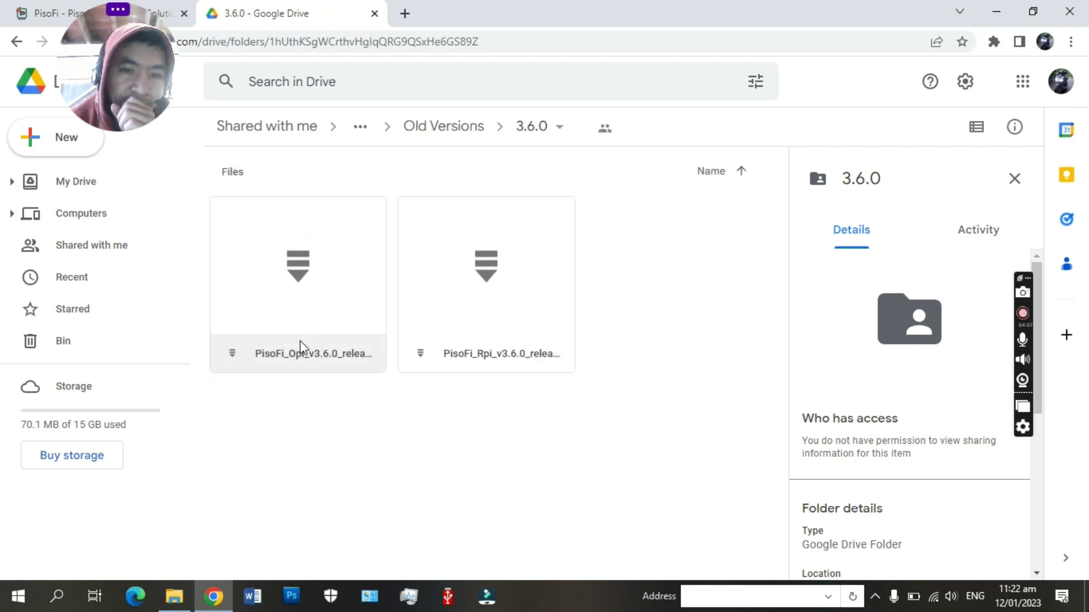
# Check the Rpi archive's details in the 3.6.0 folder and open PisoFi_Opi_v3.6.0_released.zip.
pyautogui.click(495, 305)
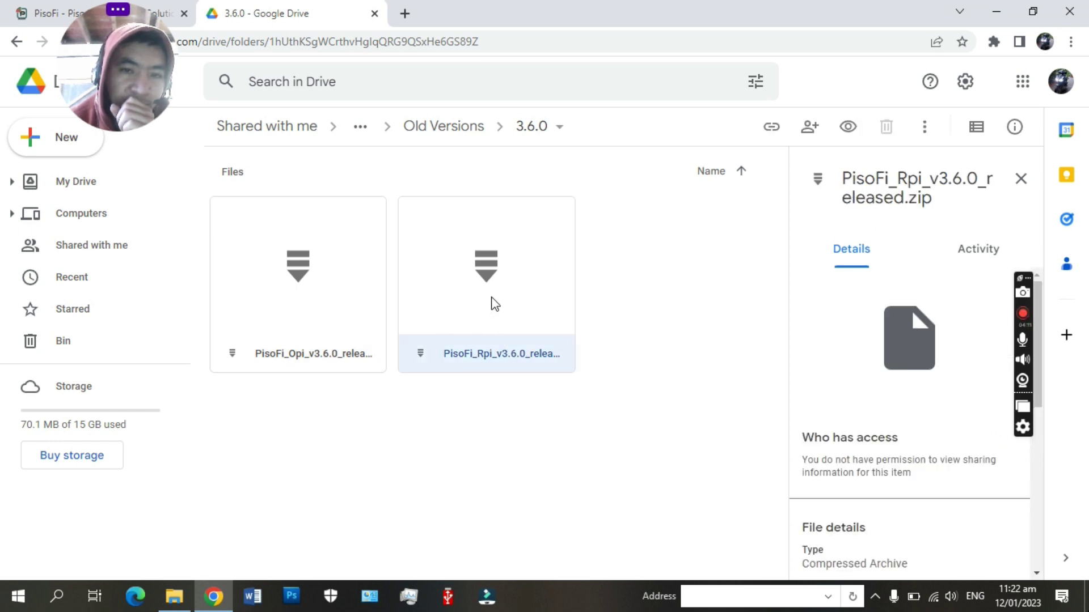
pyautogui.click(286, 290)
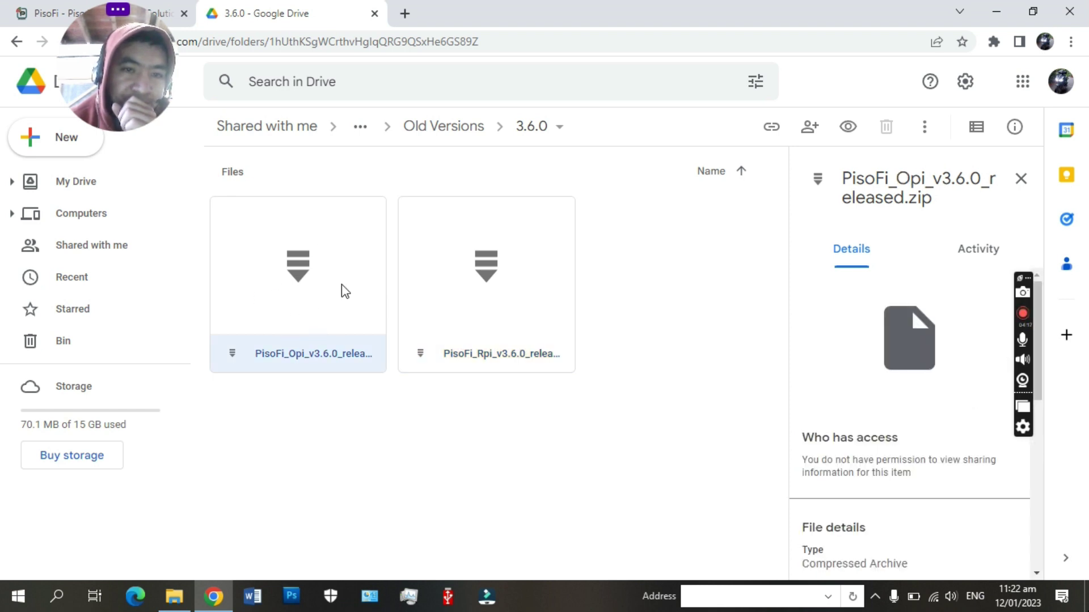
pyautogui.doubleClick(299, 291)
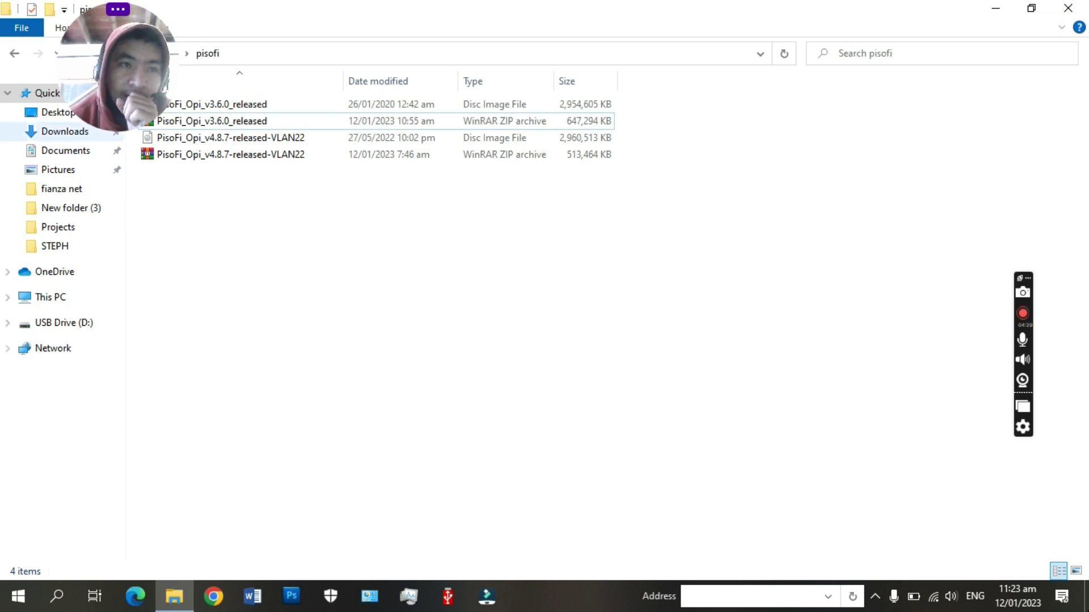
# In File Explorer, return to the orange pi flash folder and install balenaEtcher from balenaEtcher-Setup-1.13.1, accepting its license agreement.
pyautogui.click(14, 54)
pyautogui.click(545, 339)
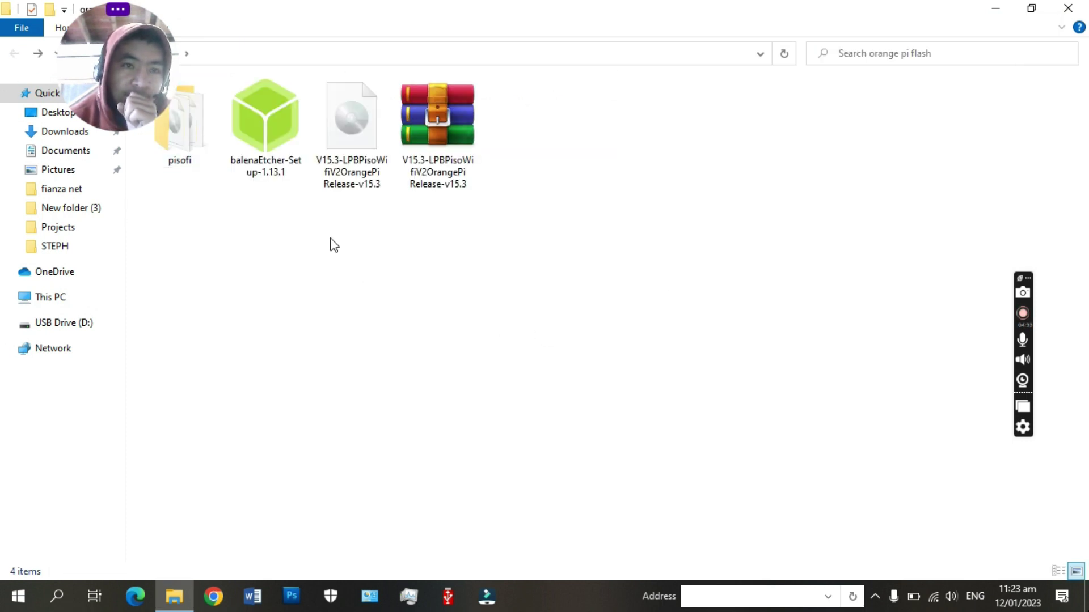
pyautogui.click(270, 139)
pyautogui.doubleClick(270, 139)
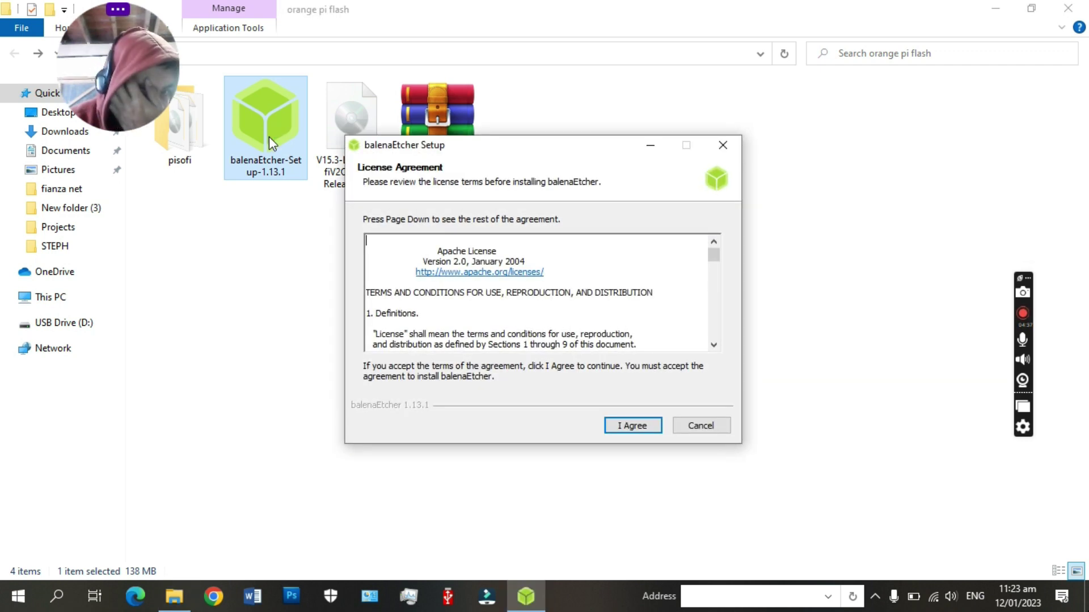
pyautogui.click(640, 426)
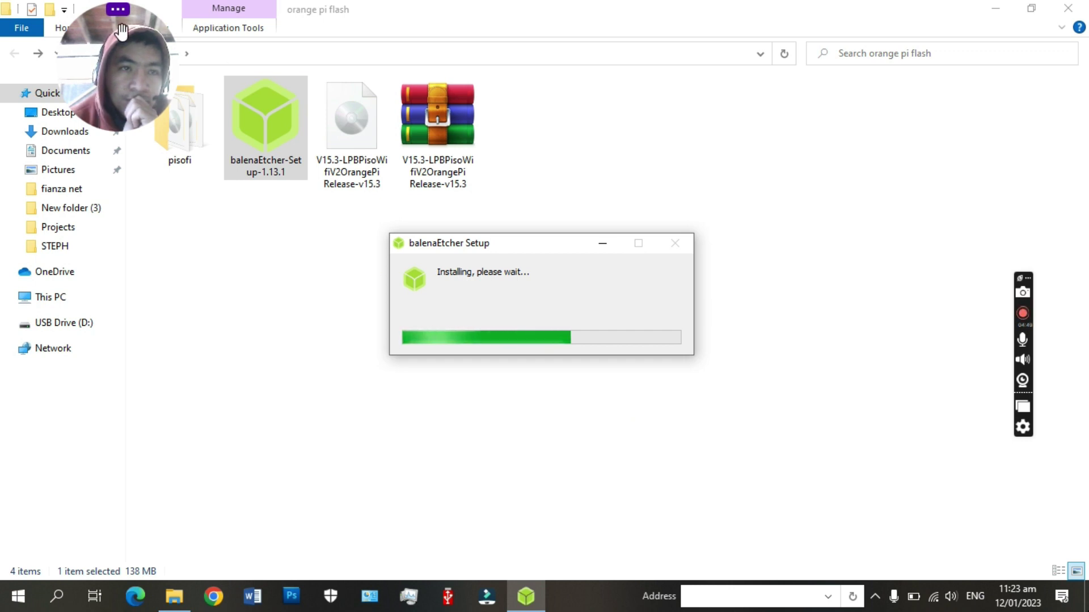
pyautogui.moveTo(131, 26); pyautogui.dragTo(27, 185)
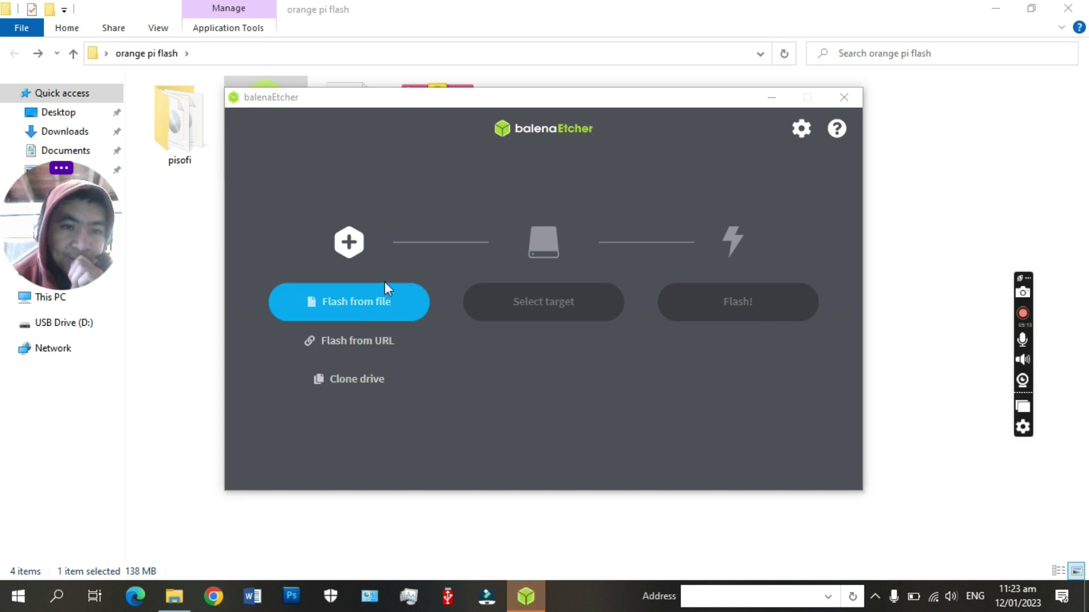
# Load the PisoFi_Opi_v3.6.0_released disc image from the Desktop's orange pi flash > pisofi folder as the flash source in balenaEtcher.
pyautogui.click(349, 305)
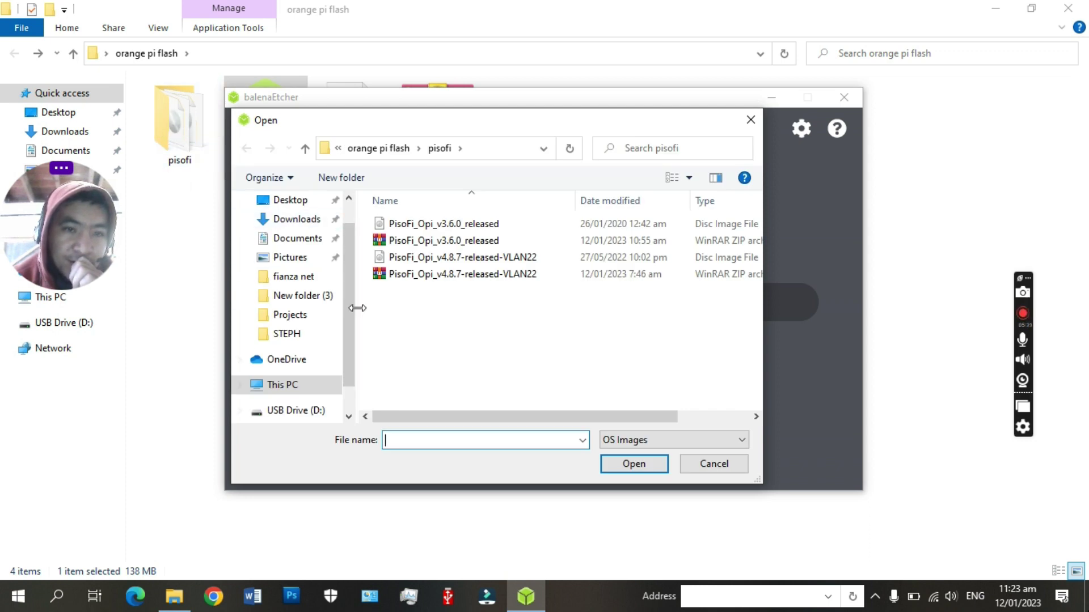
pyautogui.click(289, 200)
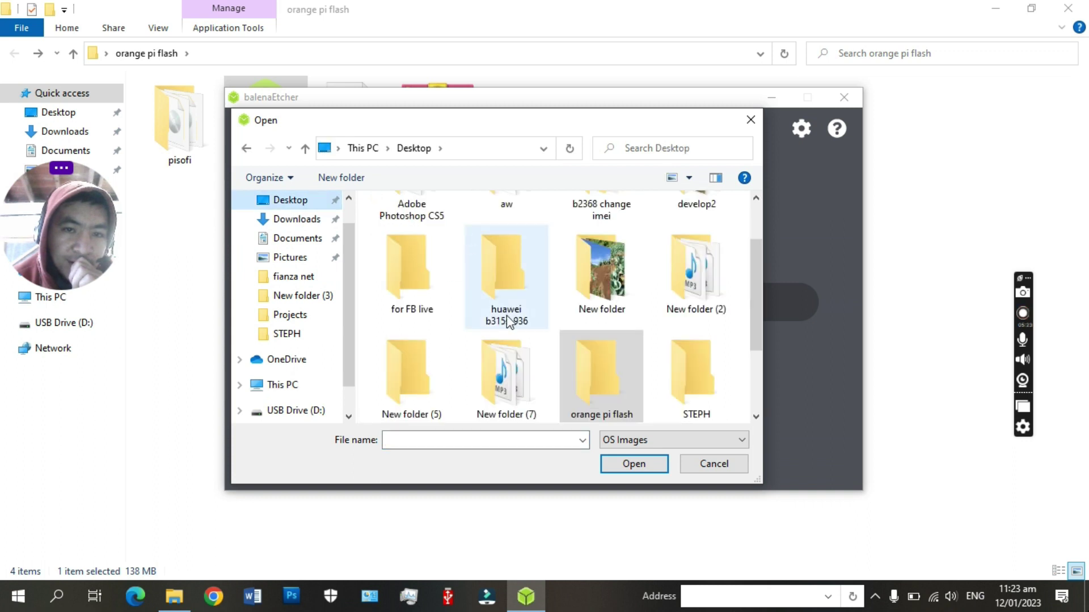
pyautogui.moveTo(757, 274); pyautogui.dragTo(767, 341)
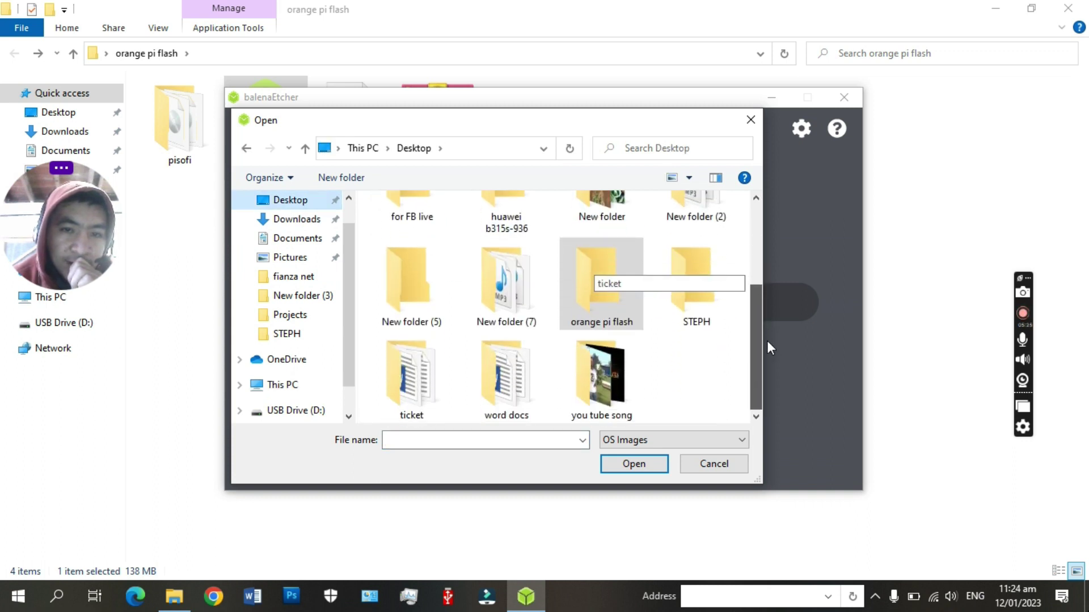
pyautogui.doubleClick(584, 287)
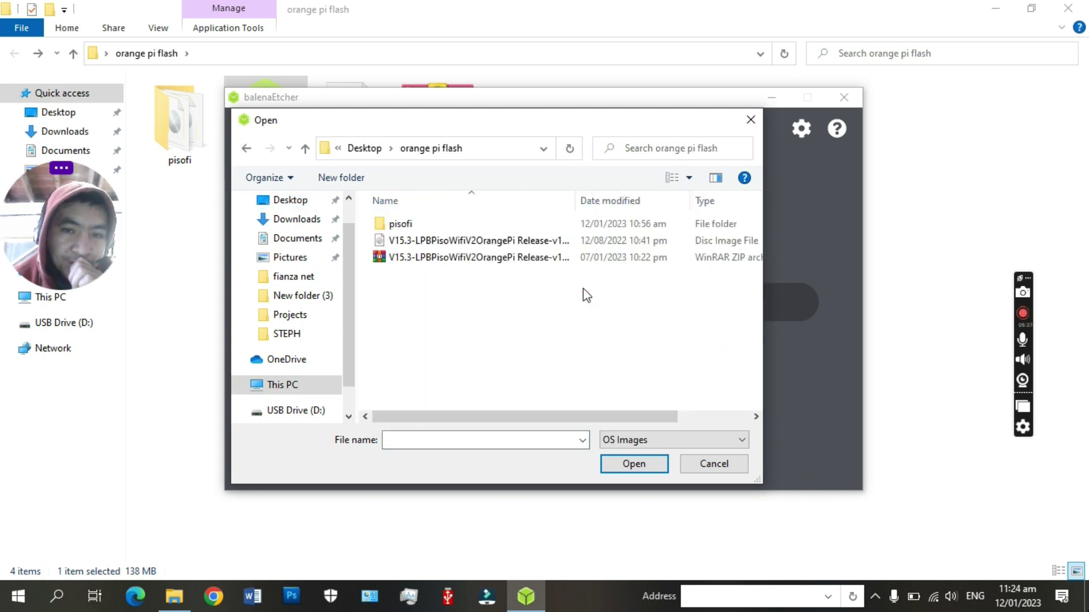
pyautogui.doubleClick(402, 226)
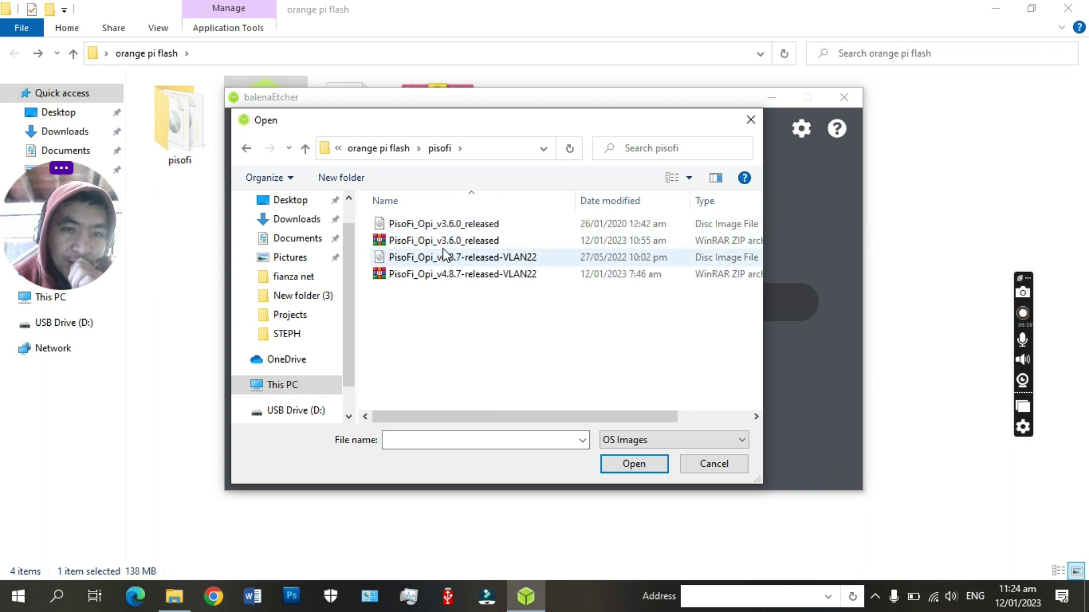
pyautogui.click(451, 242)
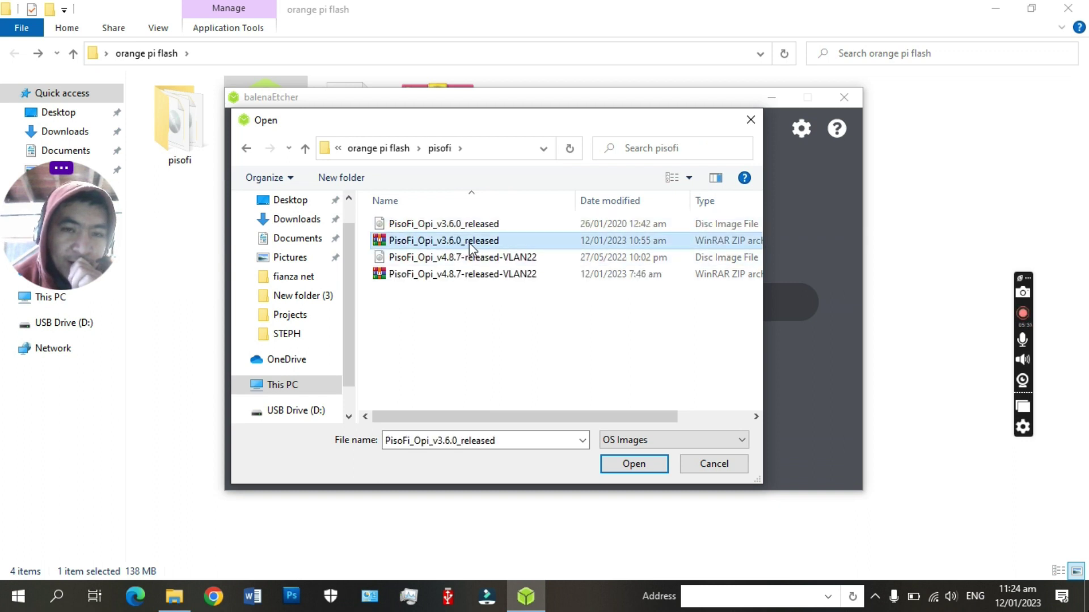
pyautogui.click(432, 227)
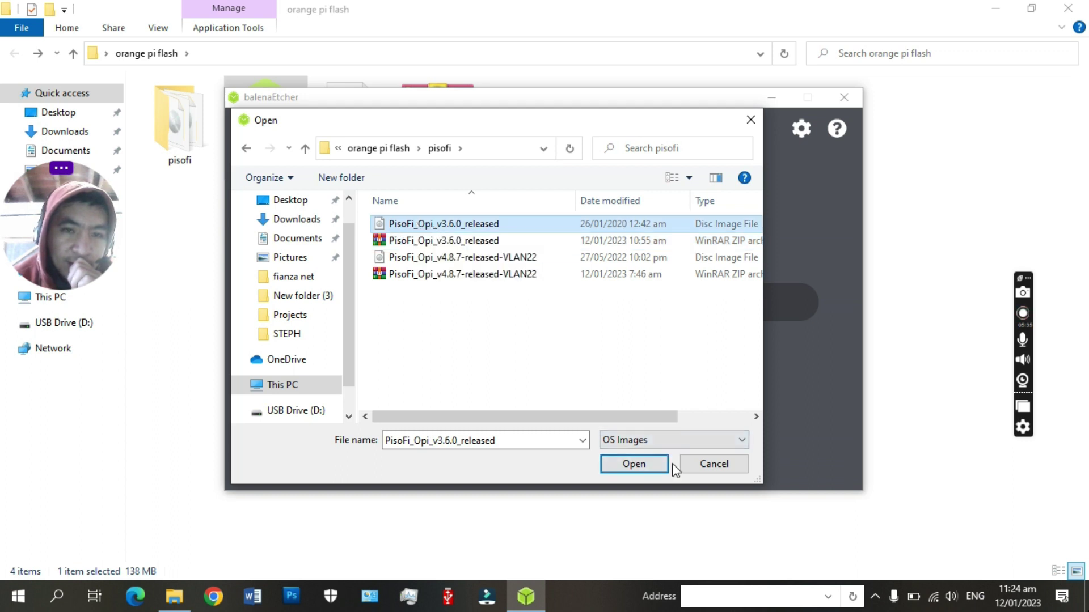
pyautogui.click(641, 465)
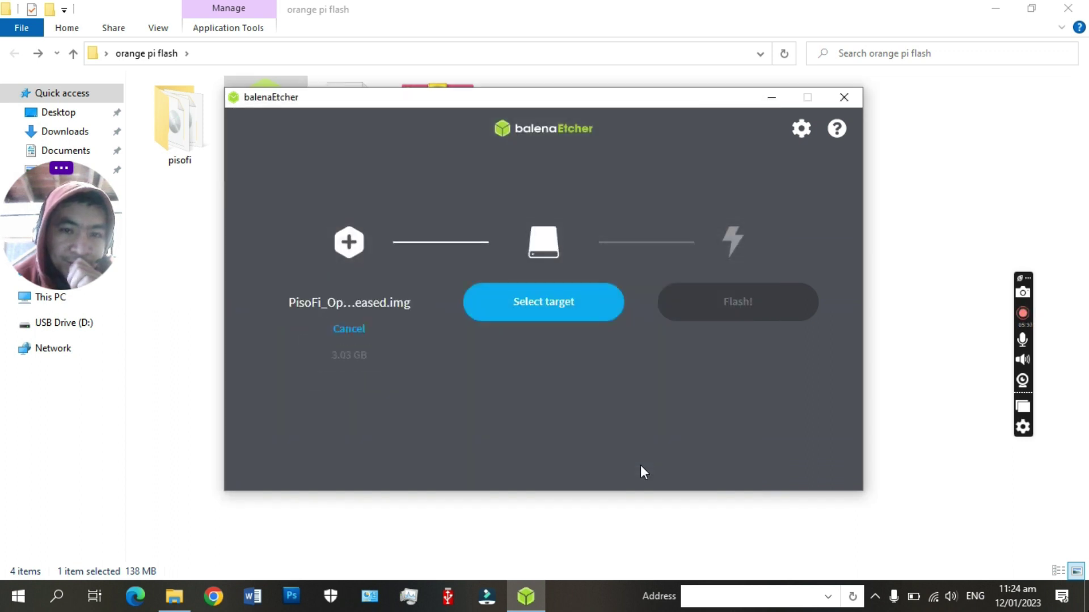
# Bring up the list of flash targets, check USB Drive (D:) under This PC in File Explorer and close that window.
pyautogui.click(553, 309)
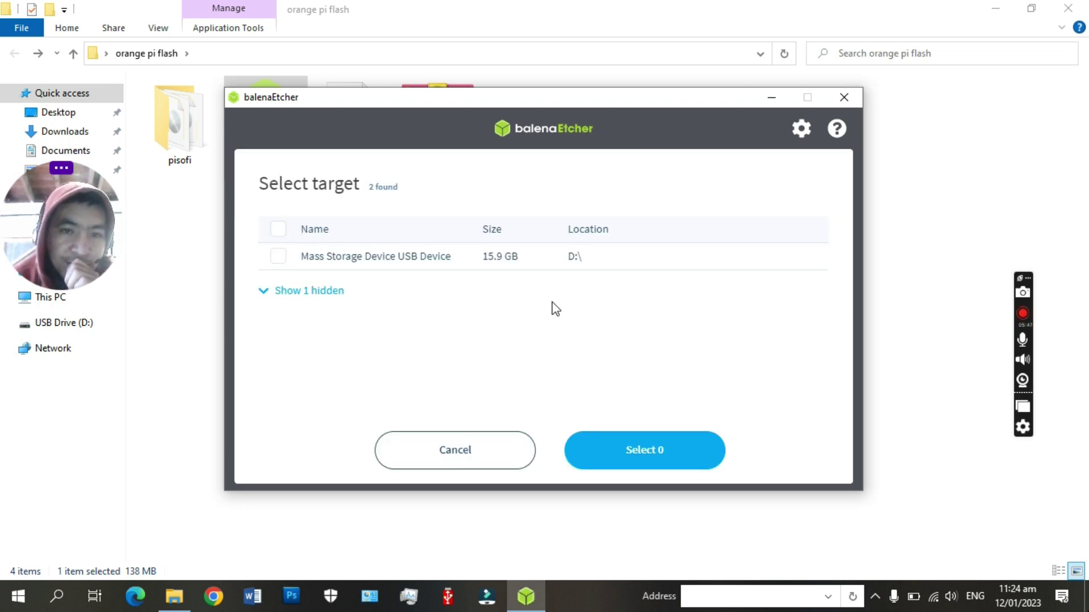
pyautogui.click(187, 597)
pyautogui.click(48, 299)
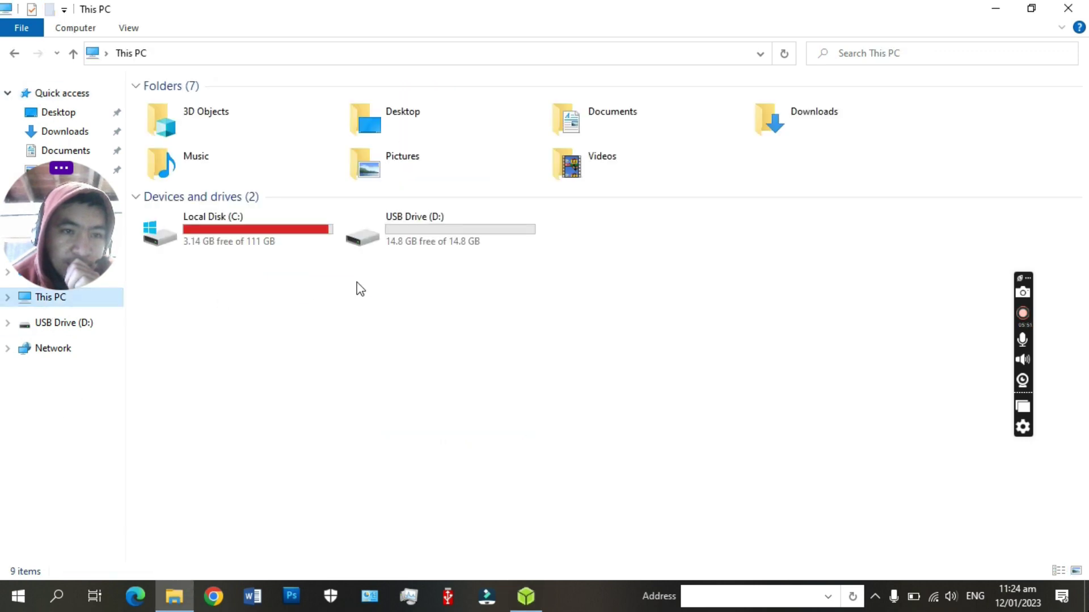
pyautogui.click(438, 242)
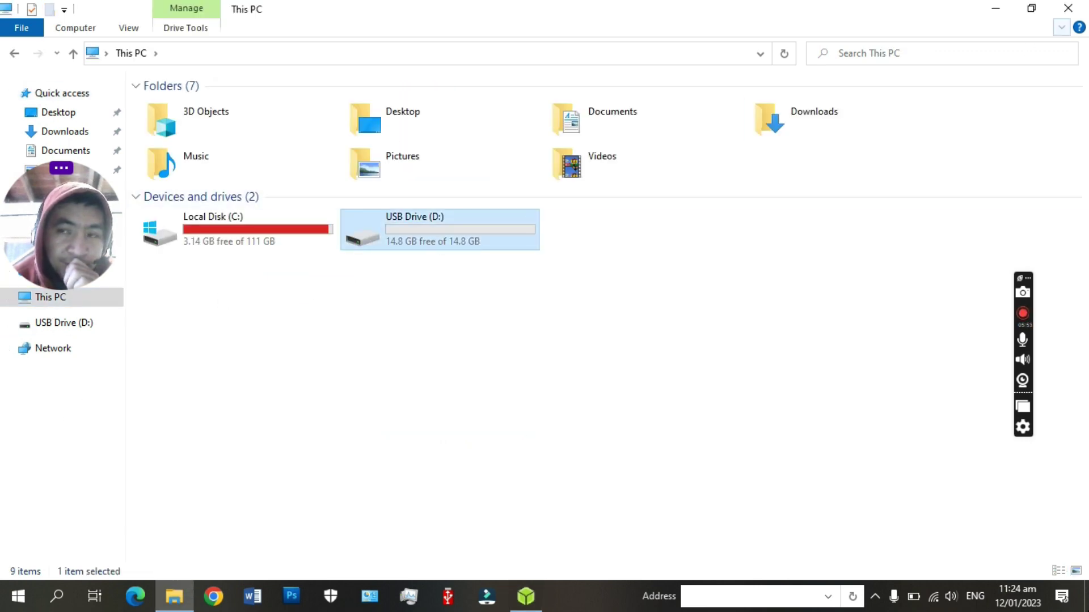
pyautogui.click(1068, 8)
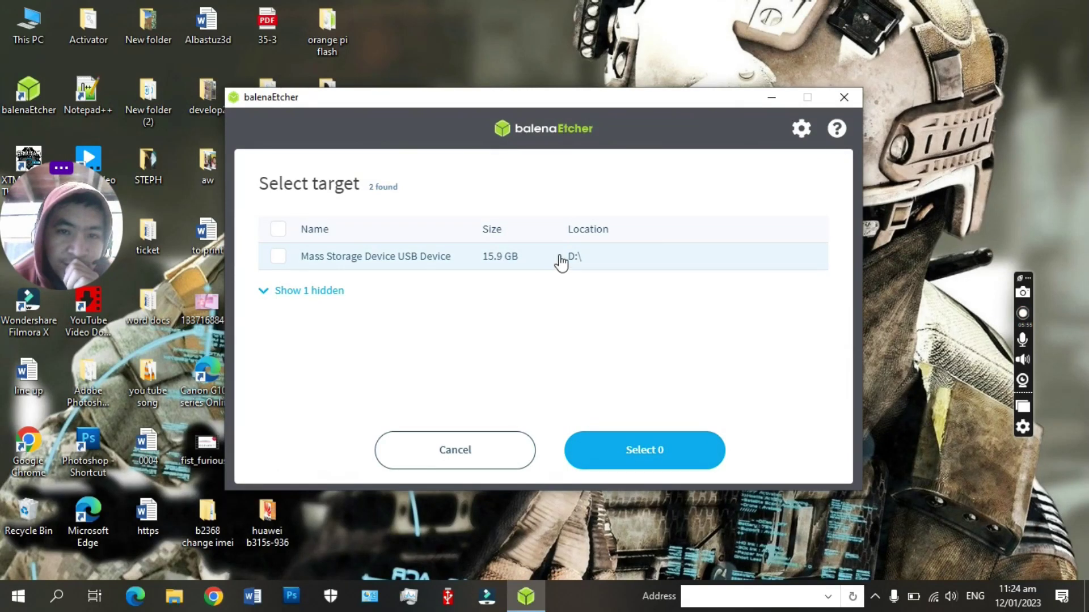
pyautogui.click(561, 262)
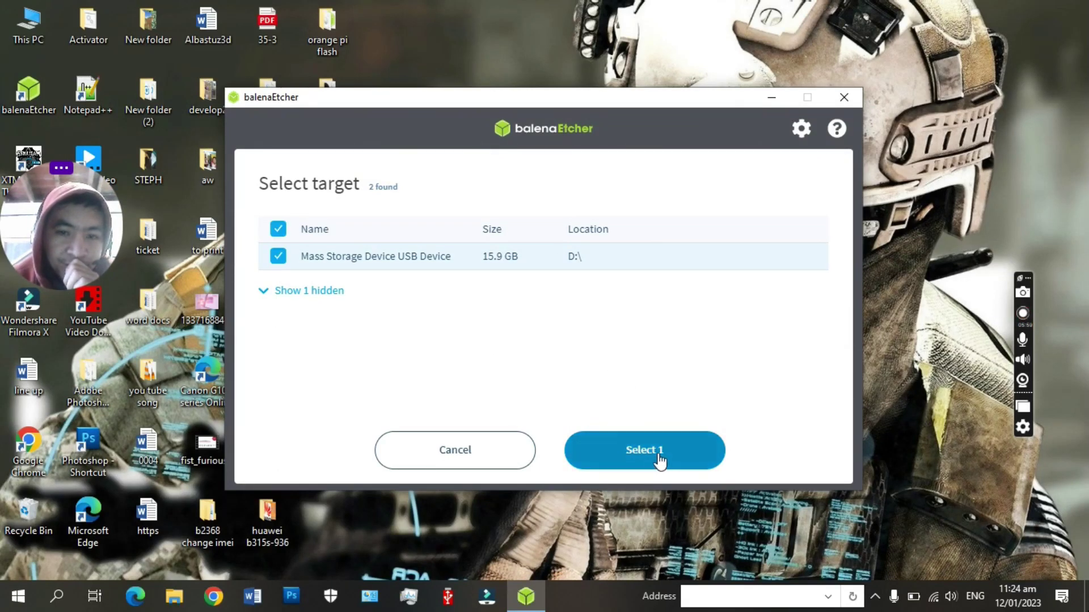
pyautogui.click(265, 293)
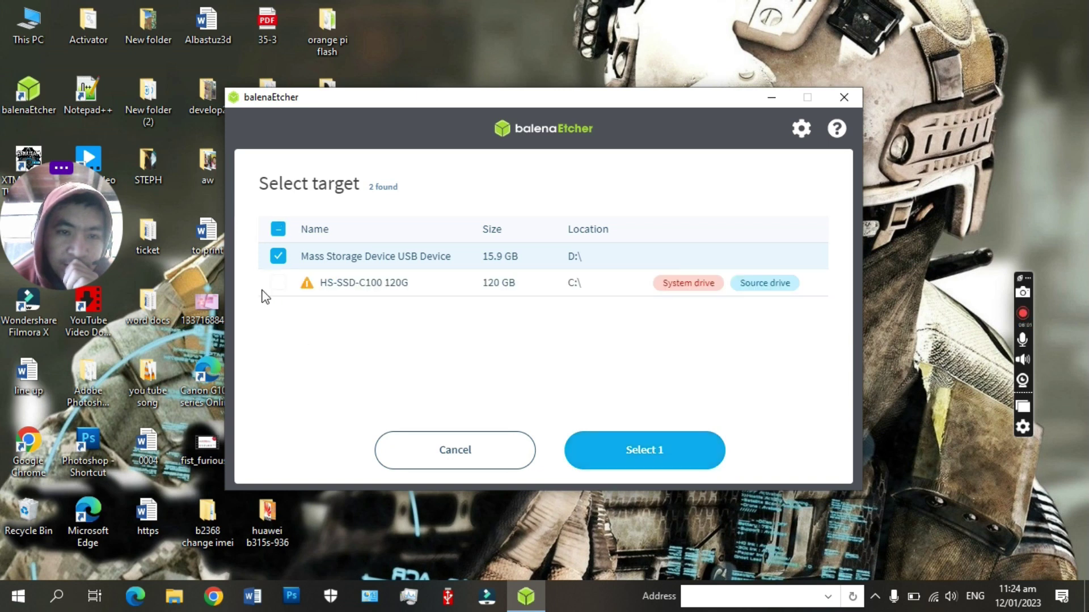
pyautogui.click(354, 262)
pyautogui.click(632, 457)
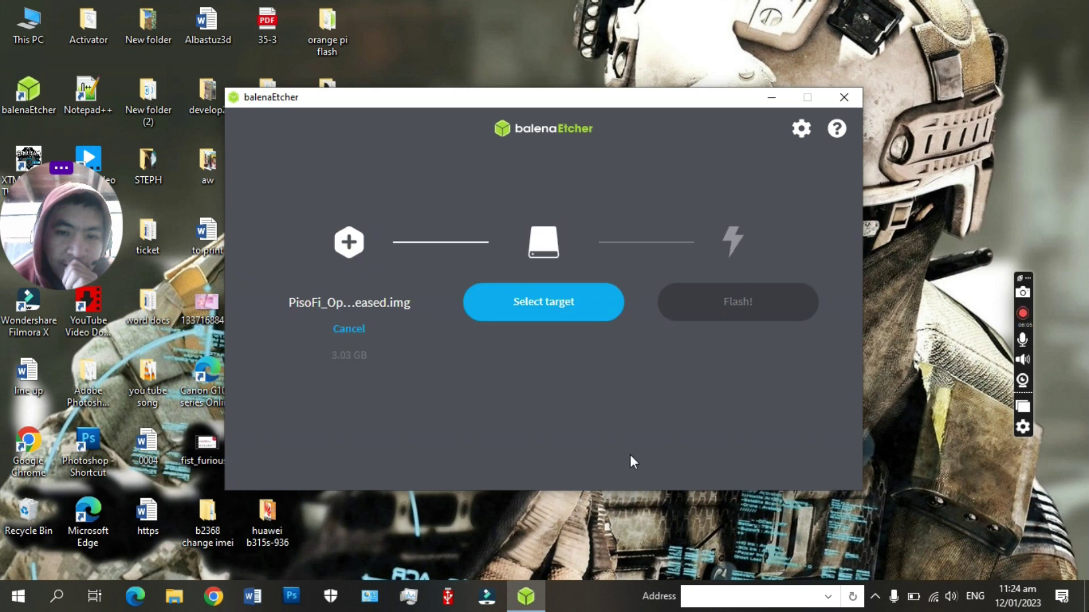
# Set the 15.9 GB Mass Storage Device USB Device at D:\ as the target and start flashing the image.
pyautogui.click(539, 300)
pyautogui.click(546, 259)
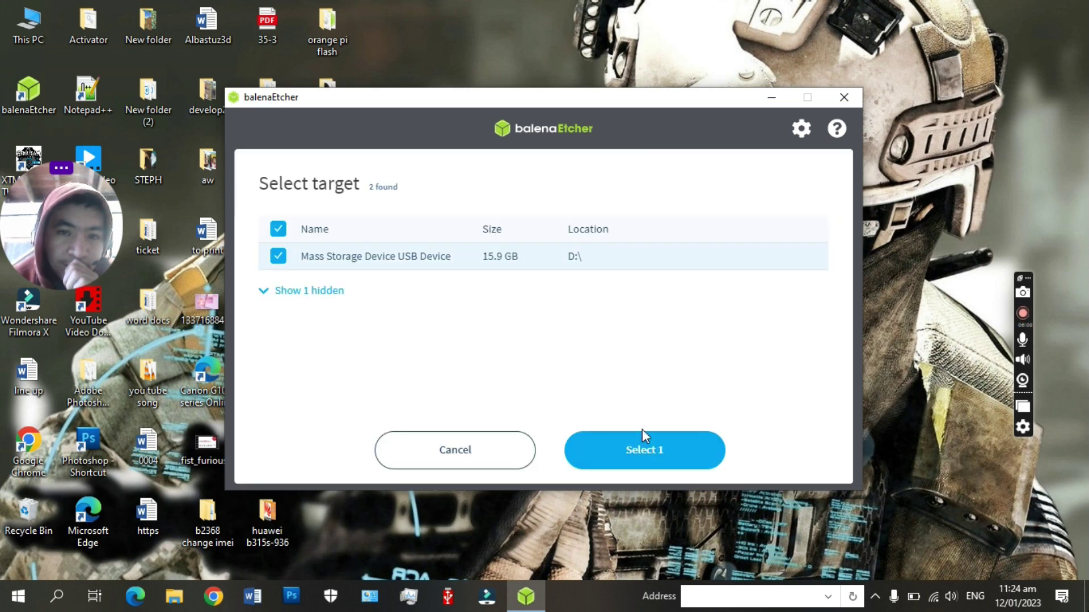
pyautogui.click(637, 455)
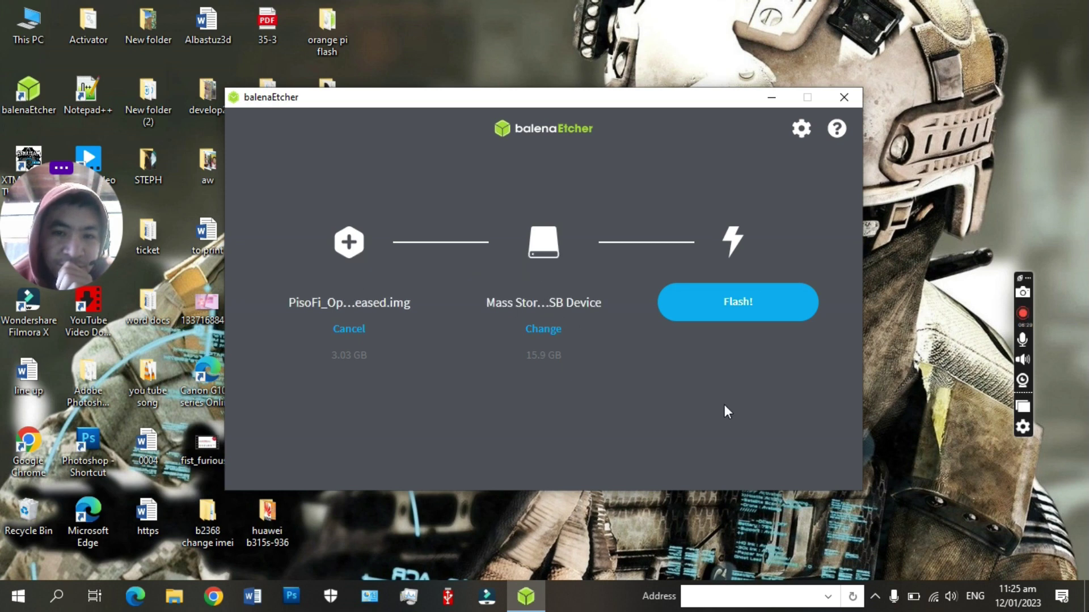
pyautogui.click(734, 309)
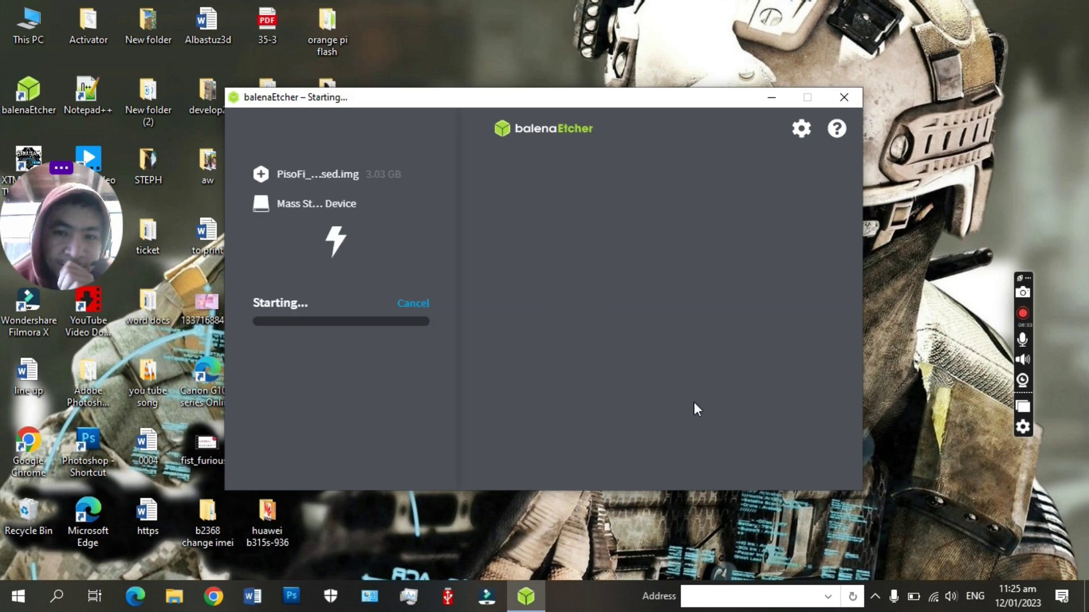